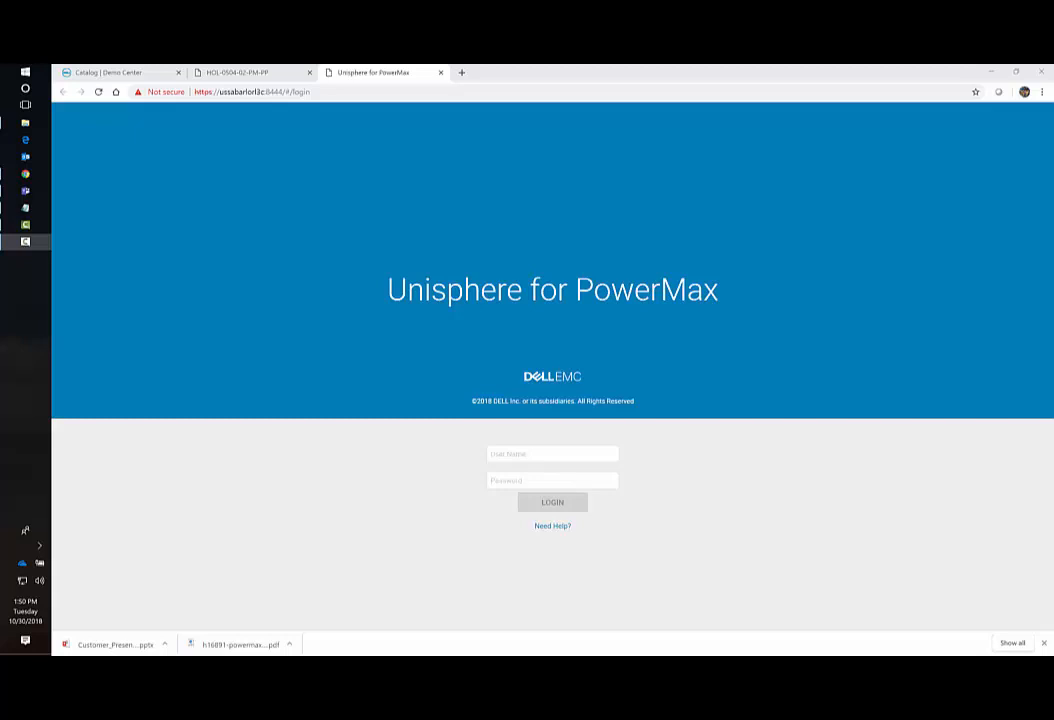
Log in to Unisphere for PowerMax with the account username and password.
click(503, 456)
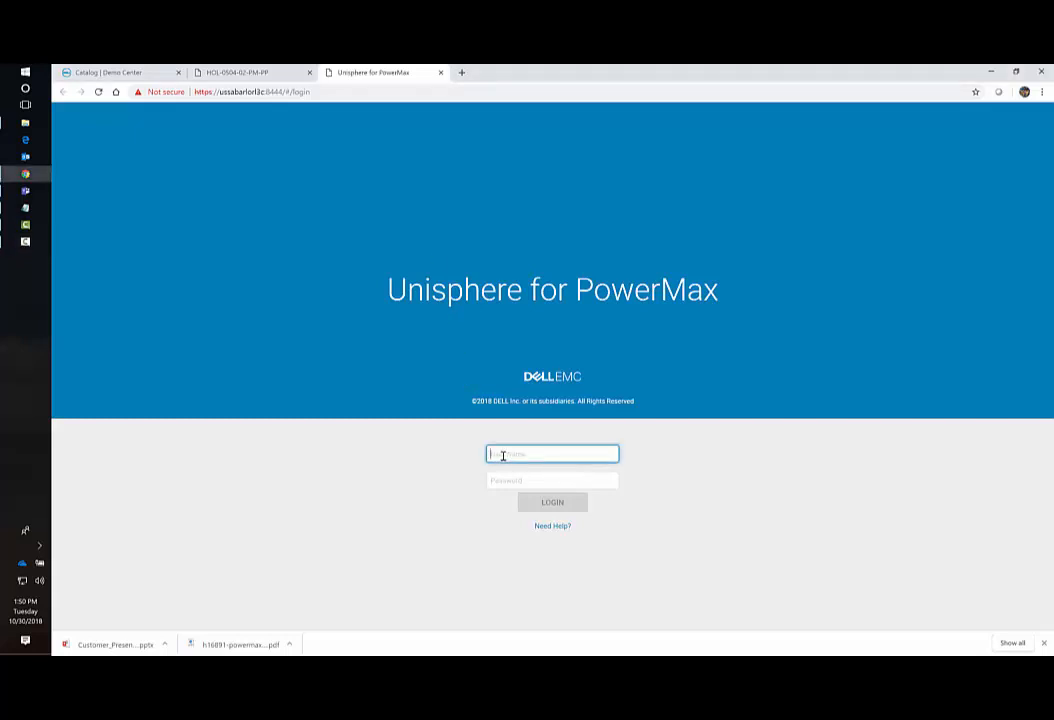
text(smc)
key(Tab)
text(smc)
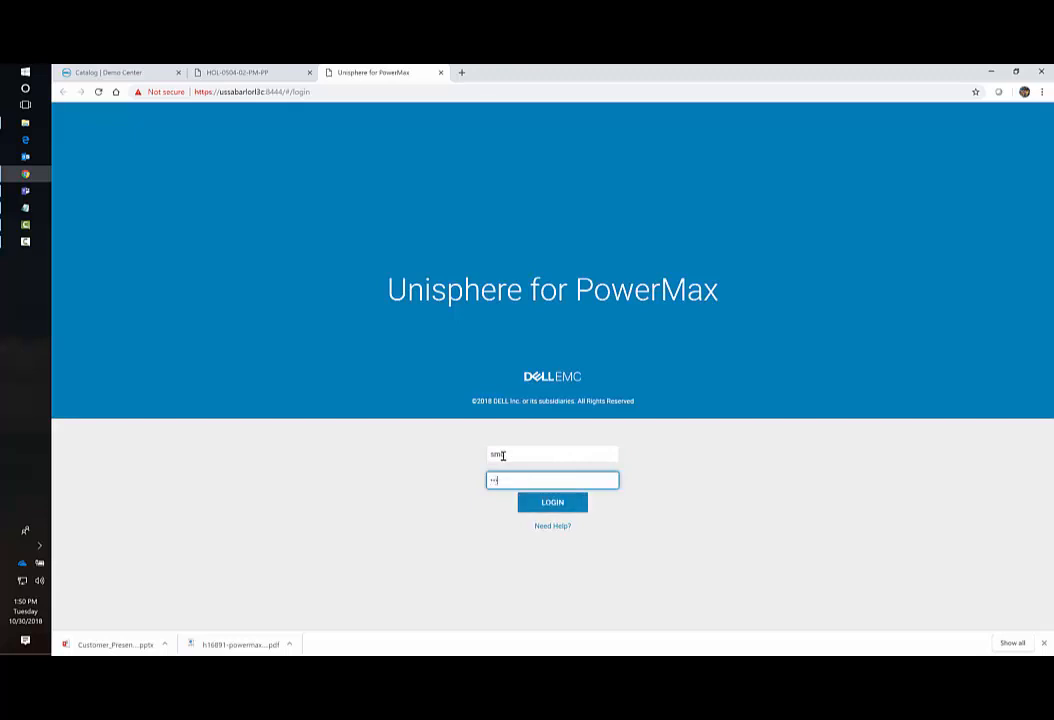
key(Return)
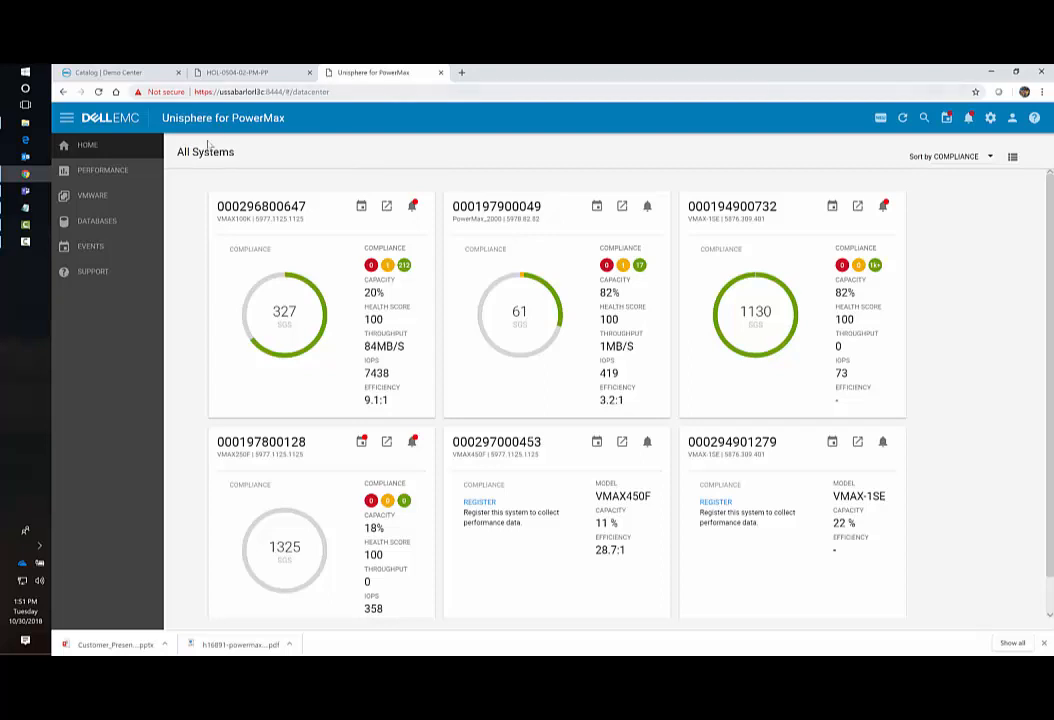
Open the all-arrays Performance Dashboard and scroll through its charts.
click(110, 172)
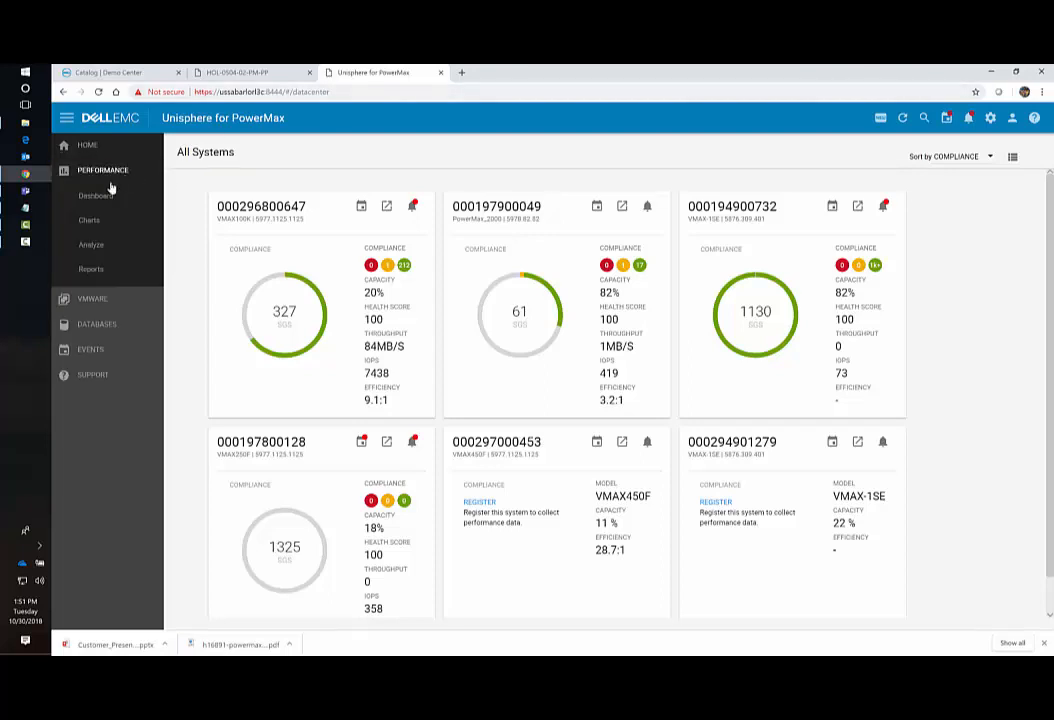
click(97, 199)
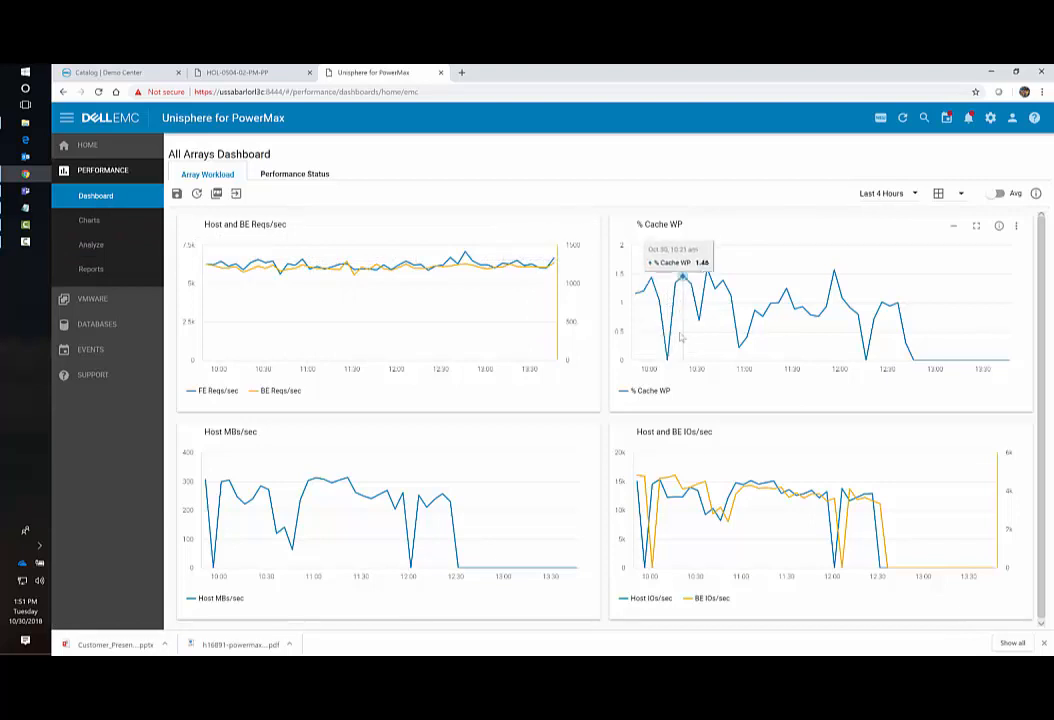
scroll(577, 493, down, 1)
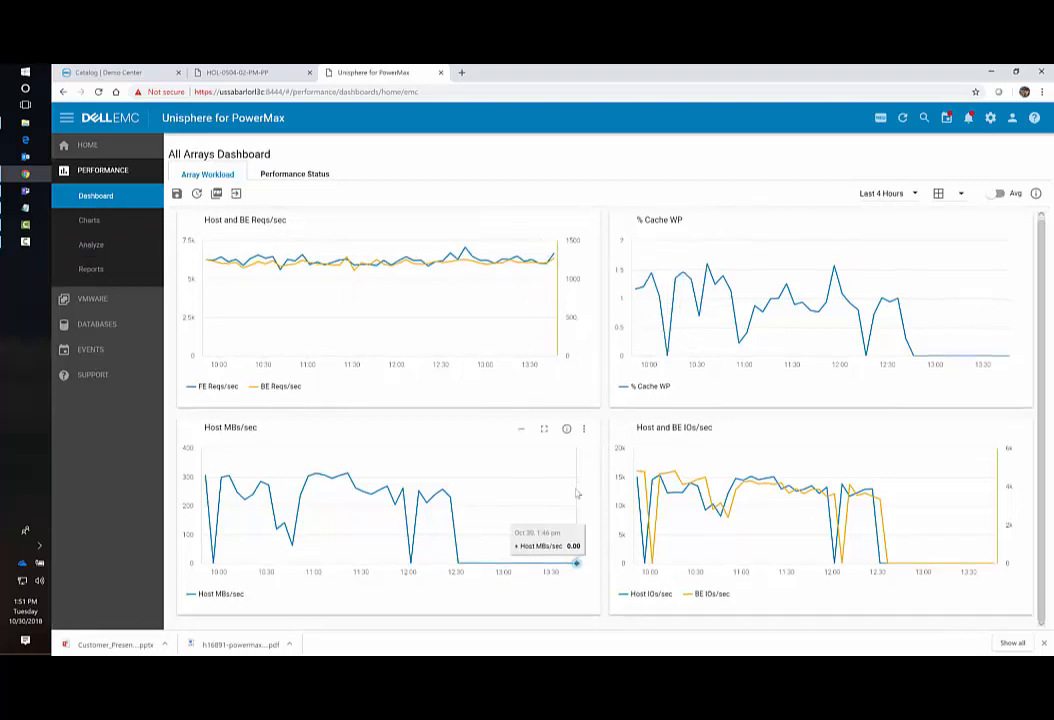
scroll(577, 493, up, 1)
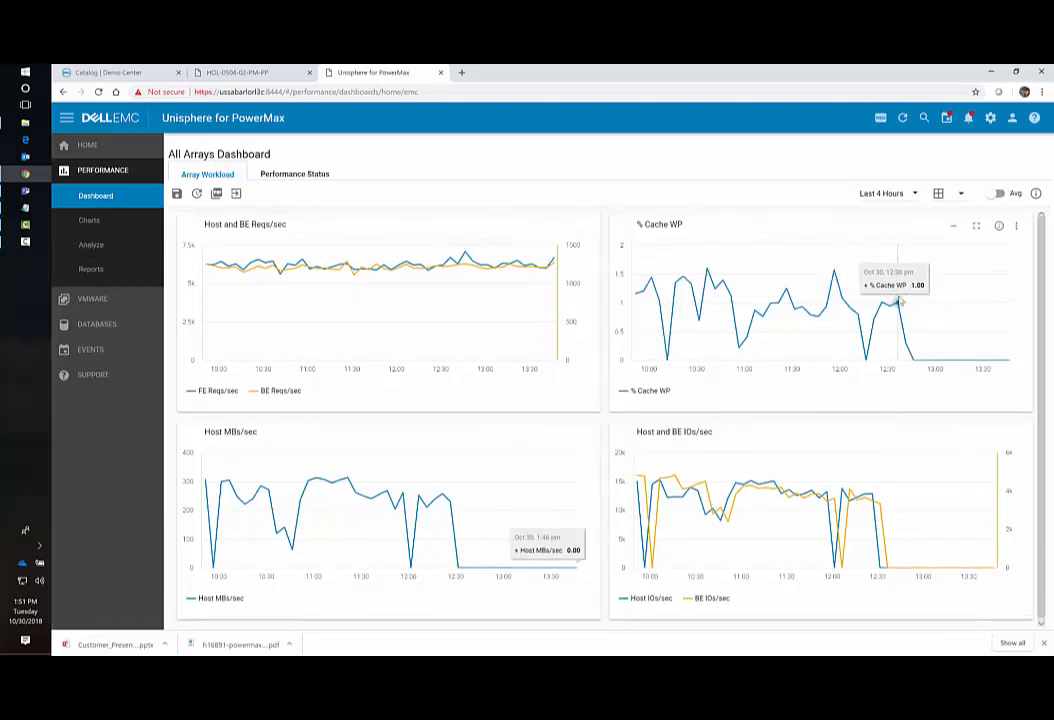
Check the Last 4 Hours time-range choices without changing them, then go to Performance Analyze.
click(913, 195)
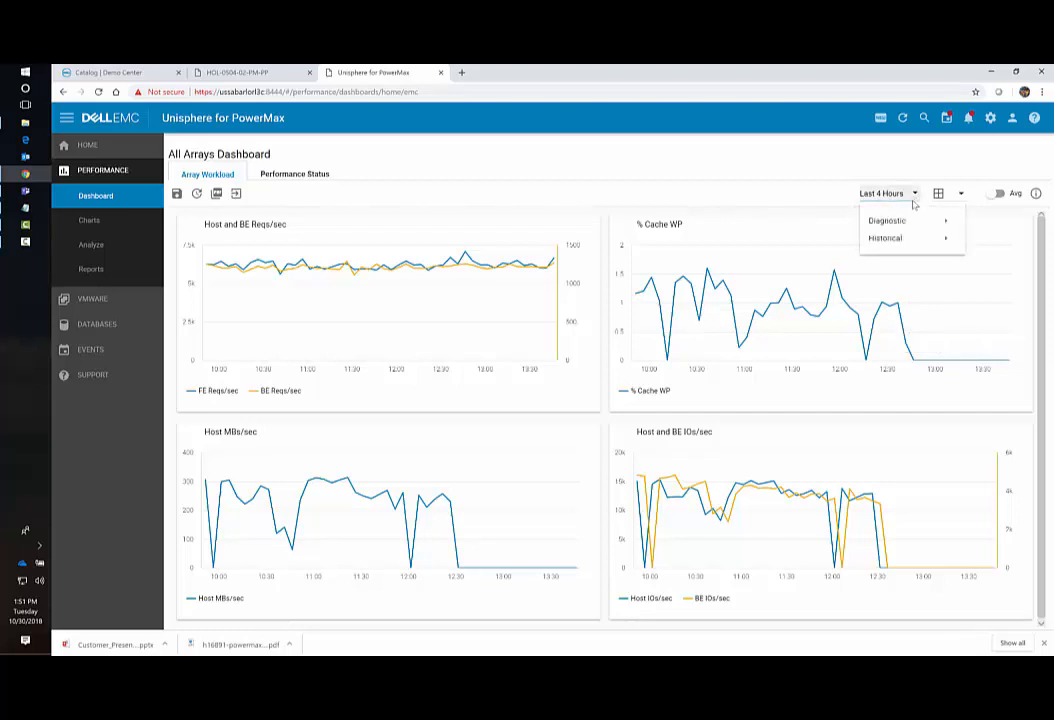
mouse_move(900, 221)
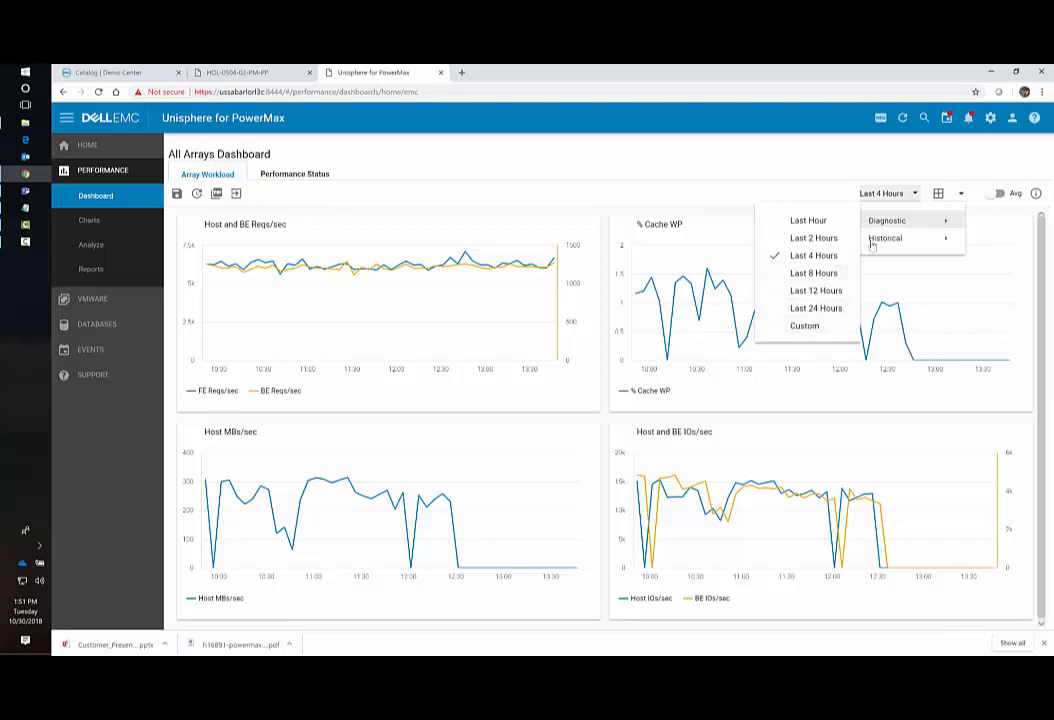
mouse_move(872, 242)
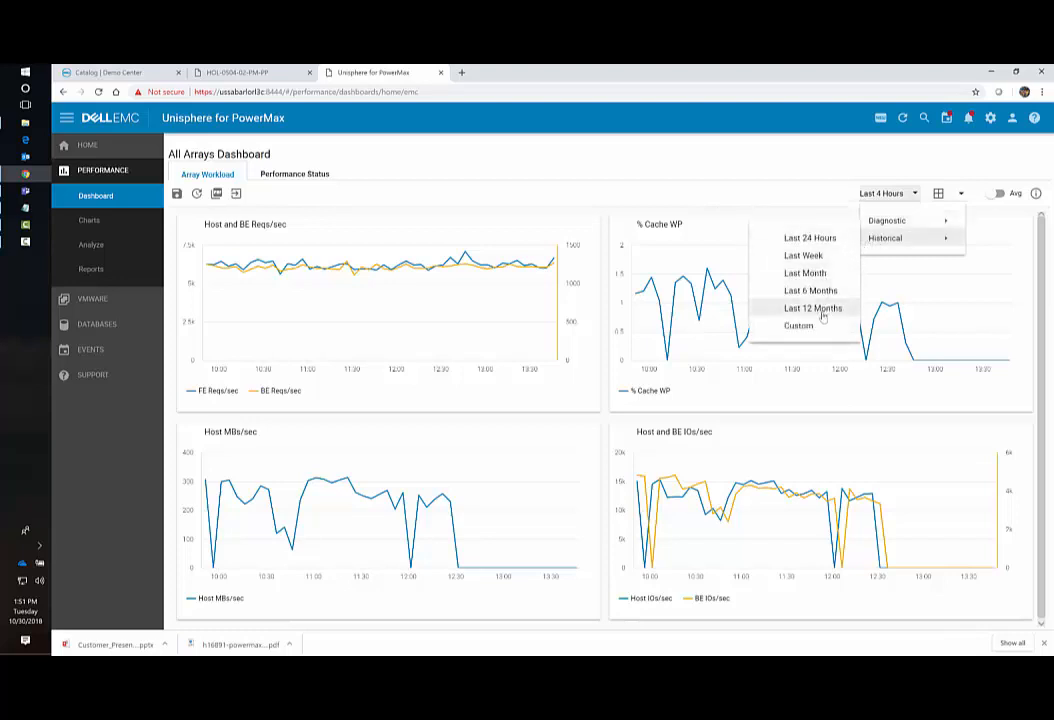
click(802, 204)
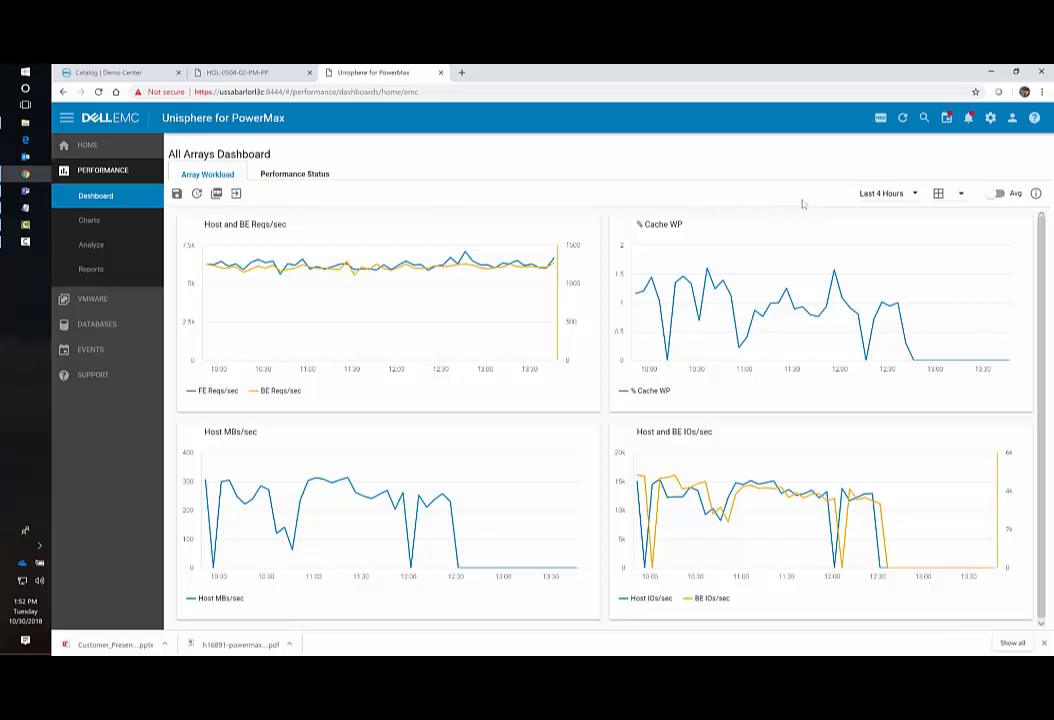
click(108, 246)
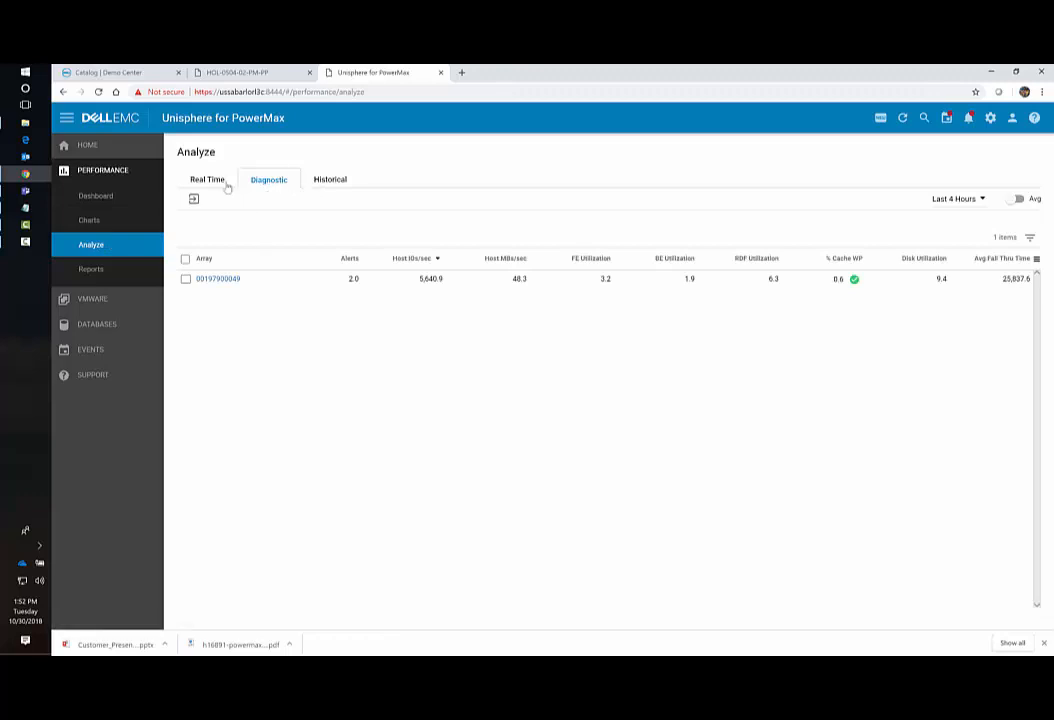
click(226, 186)
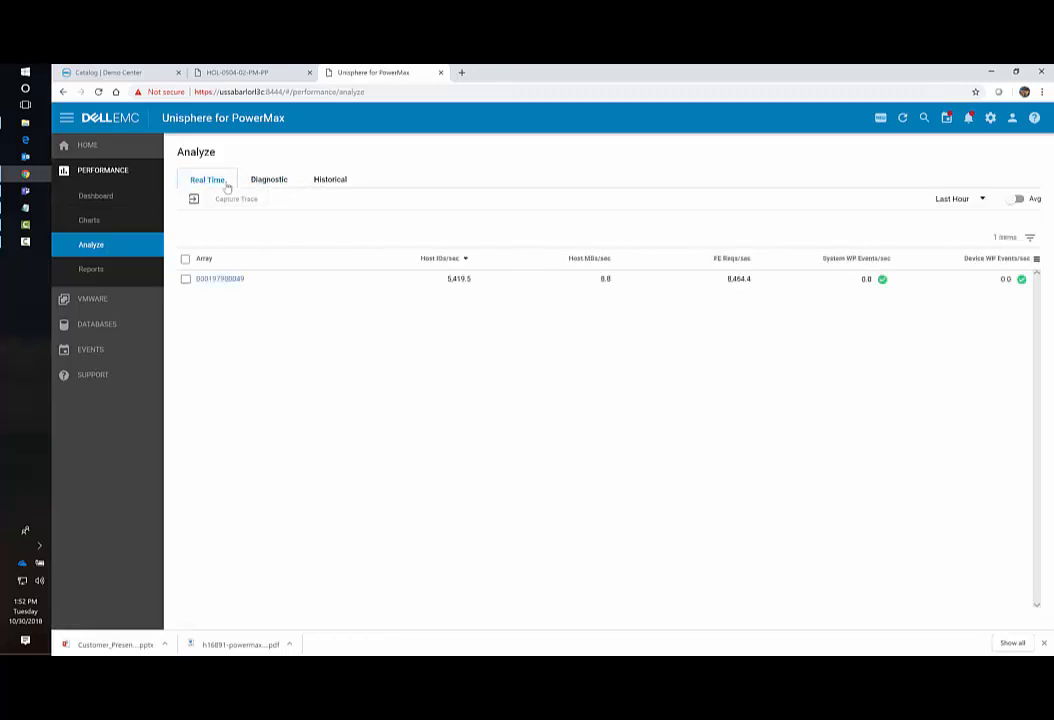
click(261, 181)
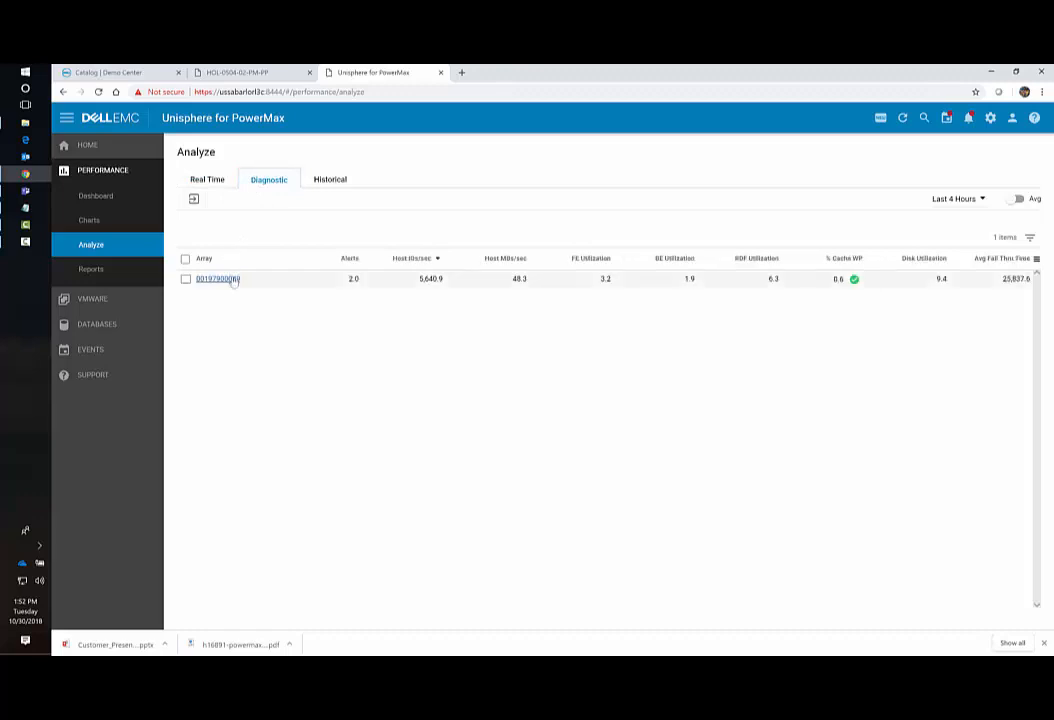
click(233, 280)
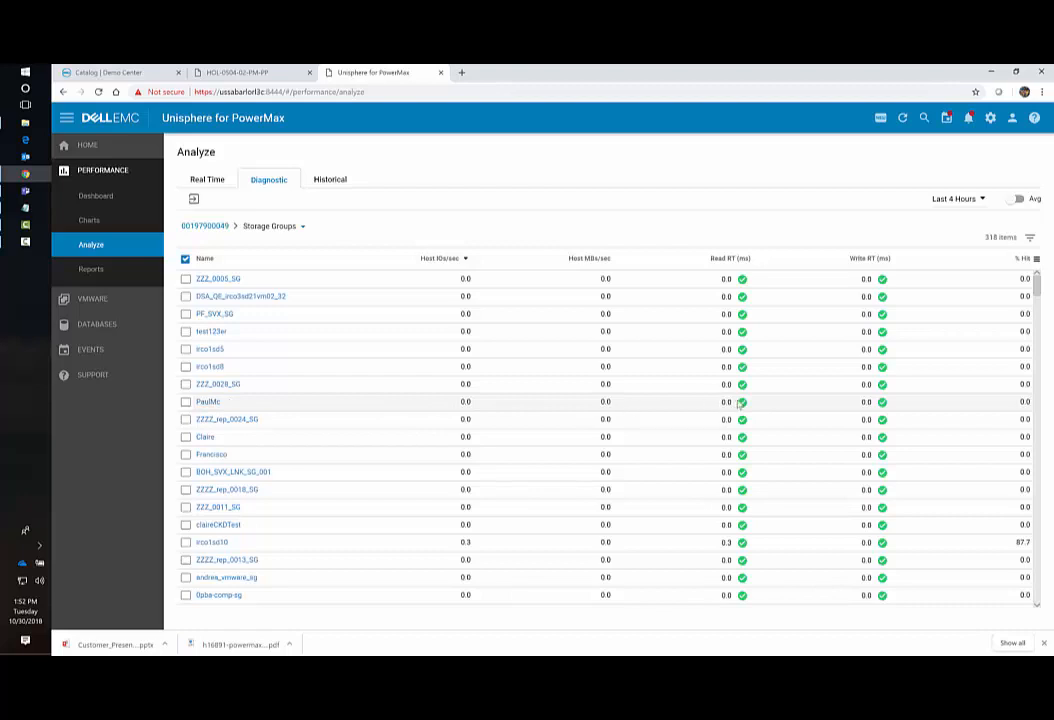
Scroll through the 318 storage groups' Host IOs/sec, response times and % Hits.
scroll(587, 408, down, 5)
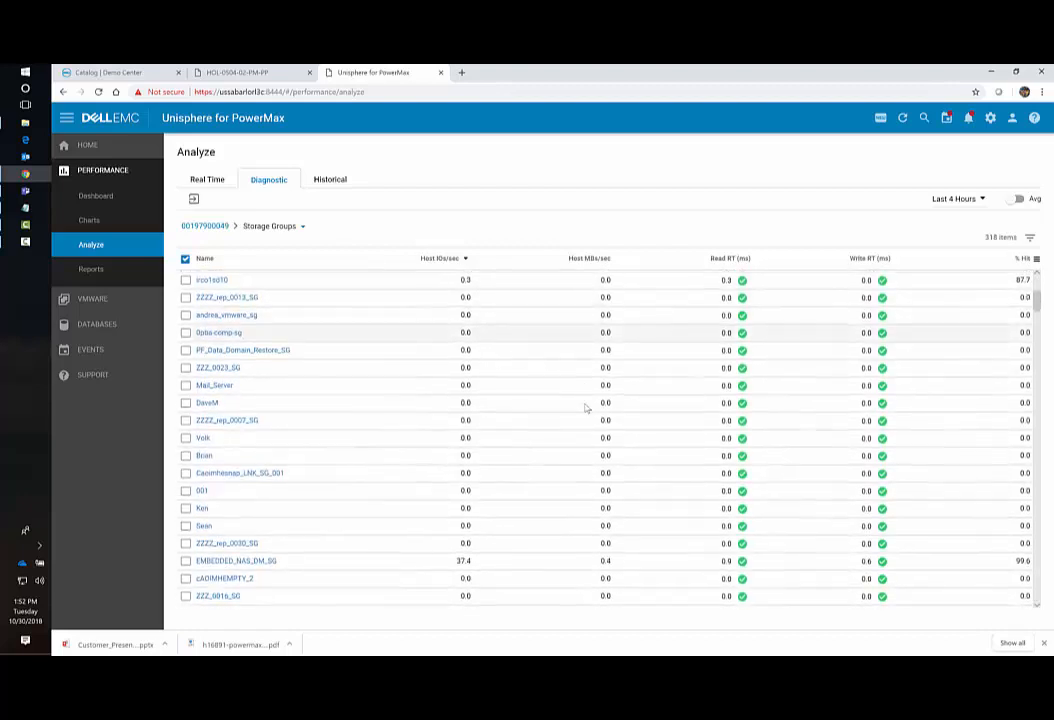
scroll(587, 408, down, 10)
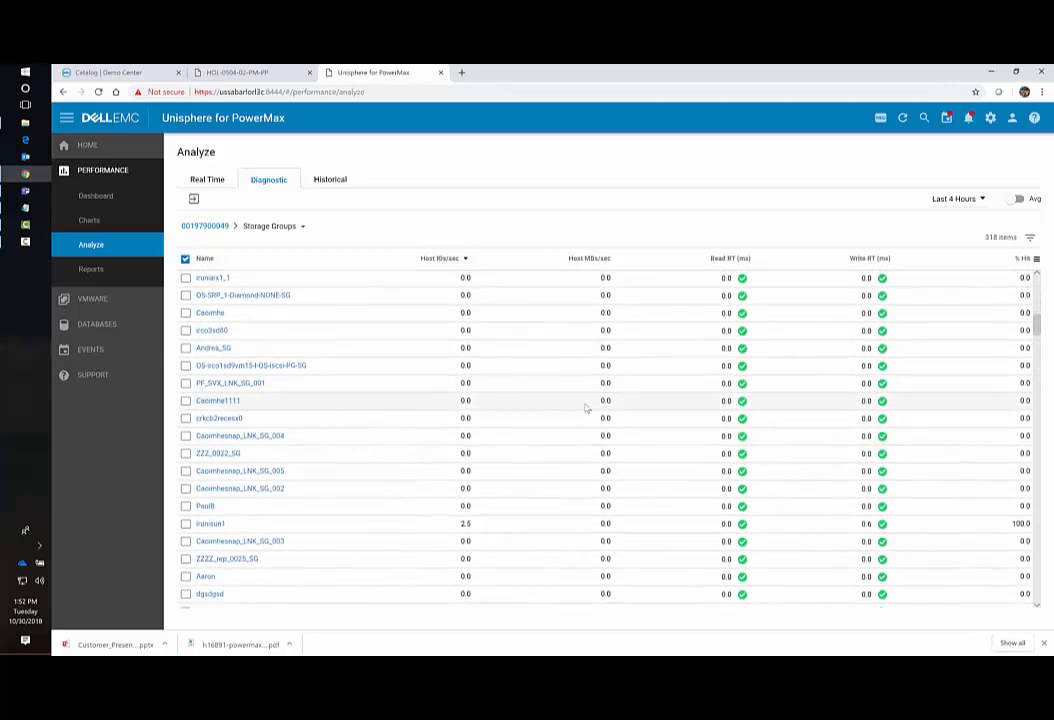
scroll(587, 408, down, 2)
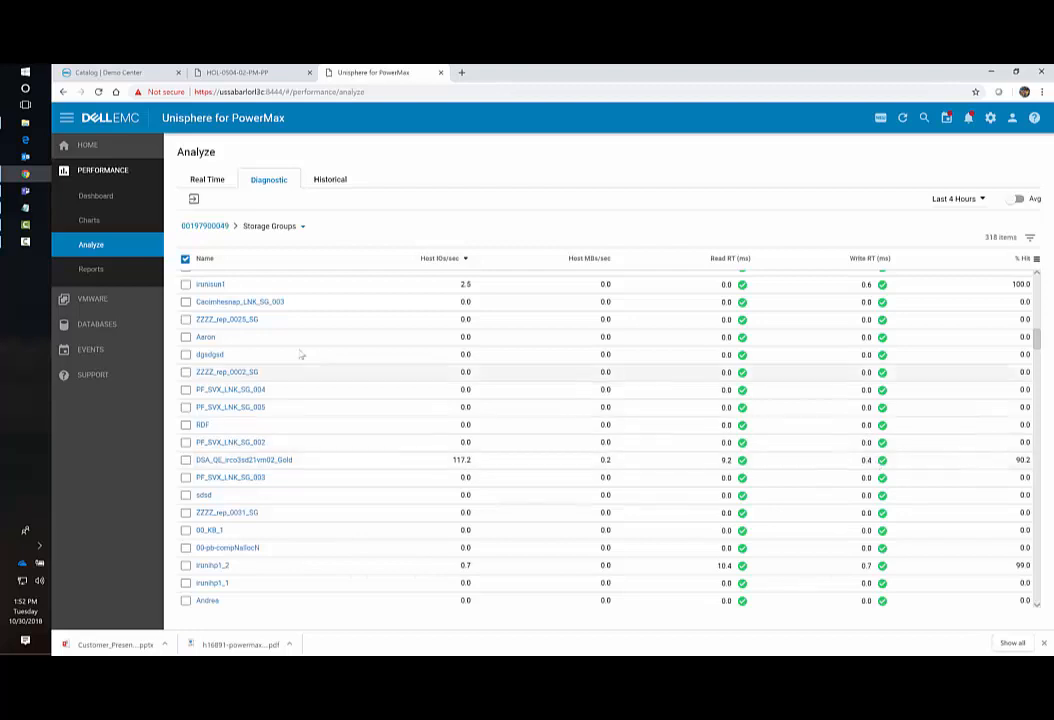
click(93, 299)
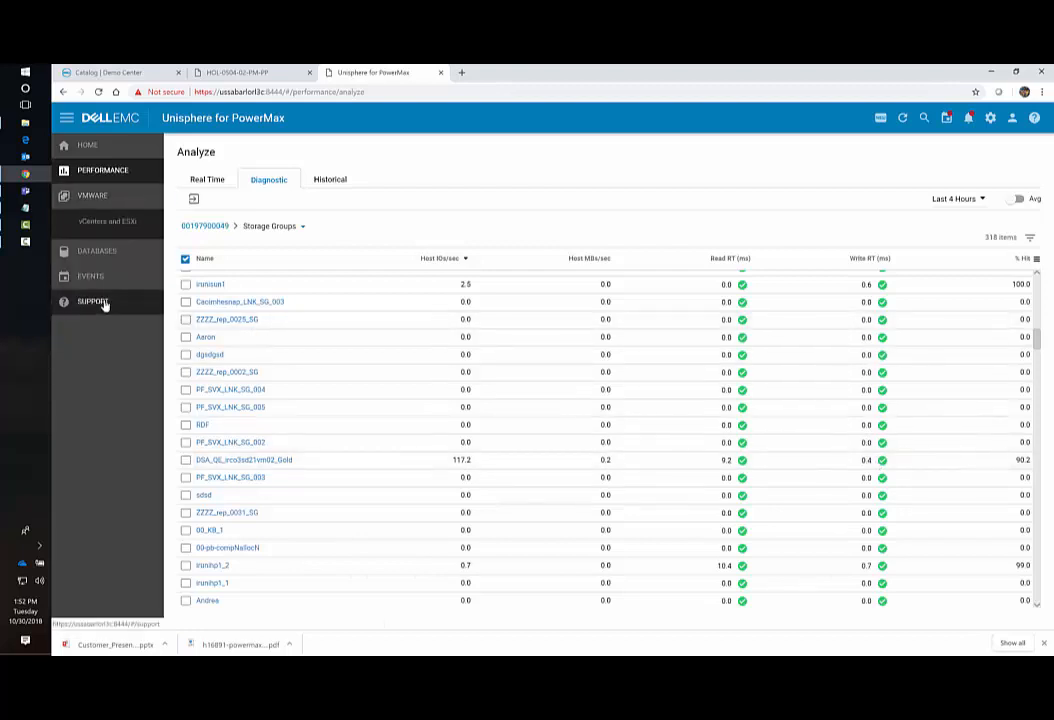
Review ESXi host irco2sd25.lss.emc.com's details, then open the Database Storage Analyzer.
click(101, 224)
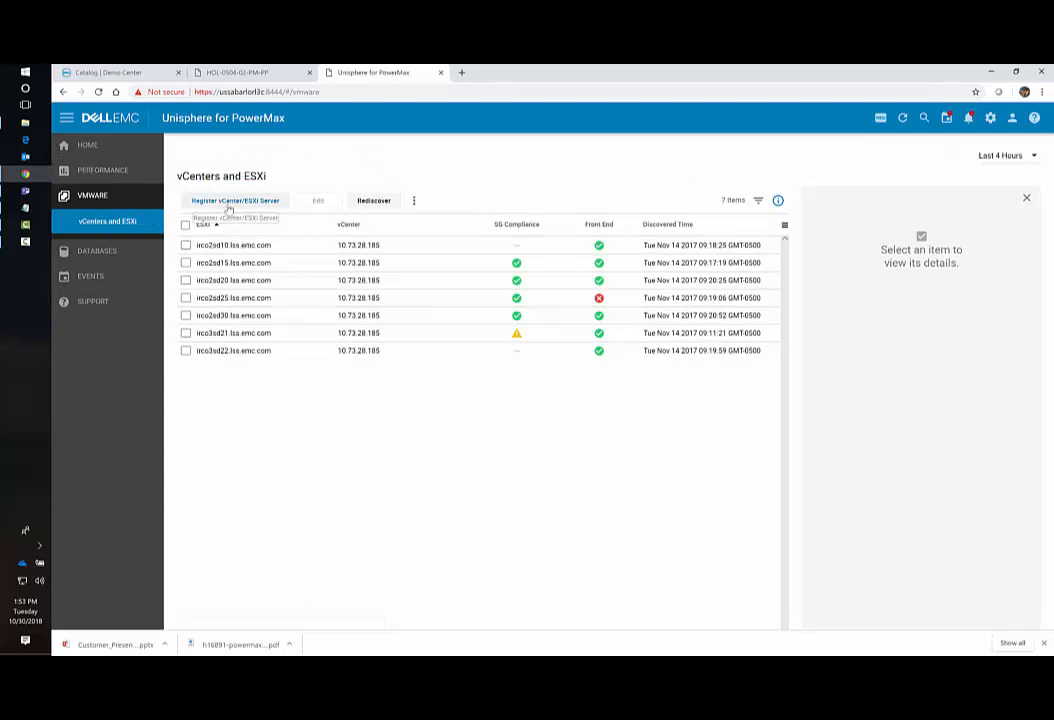
click(253, 297)
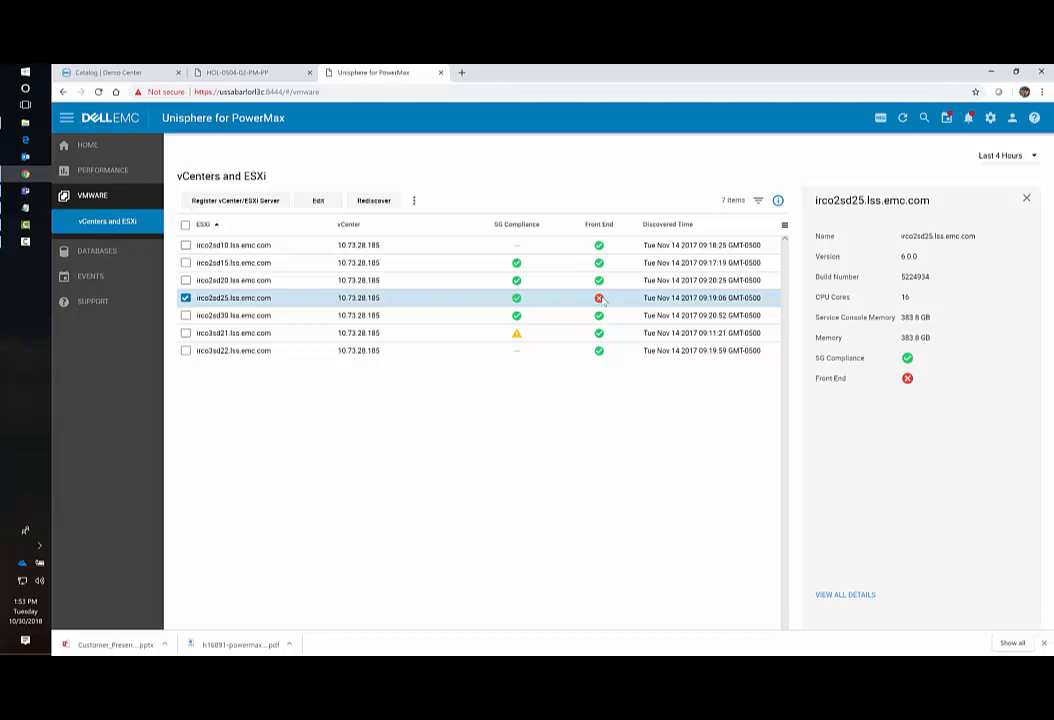
click(90, 250)
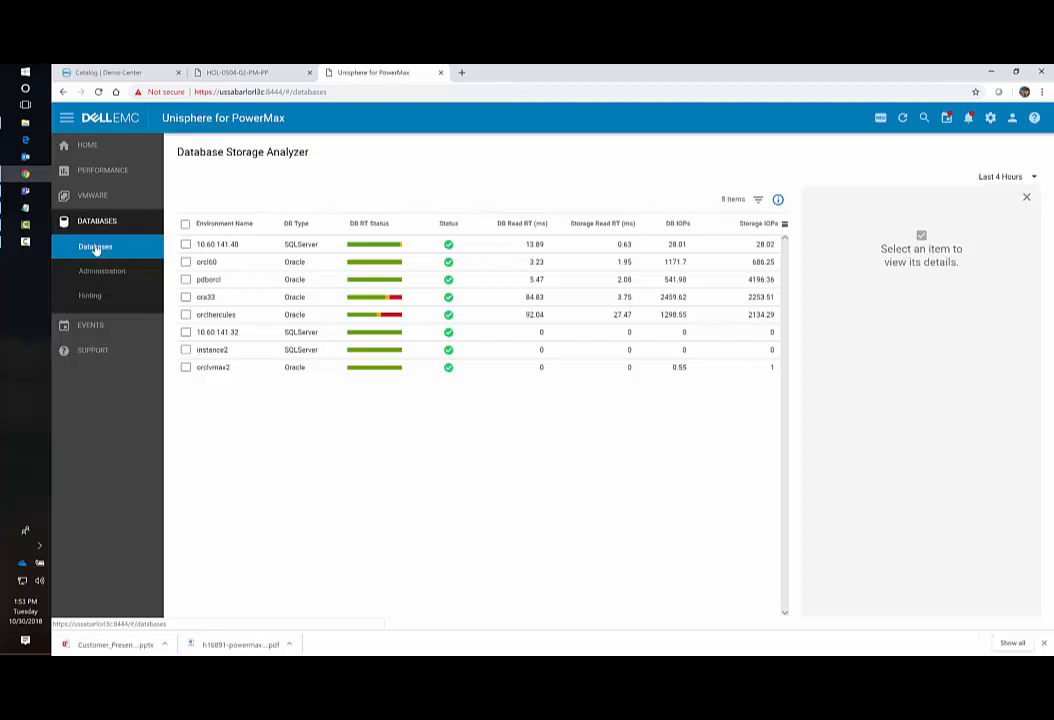
Review database ora33's array, capacity and performance details, then return to All Systems.
click(215, 297)
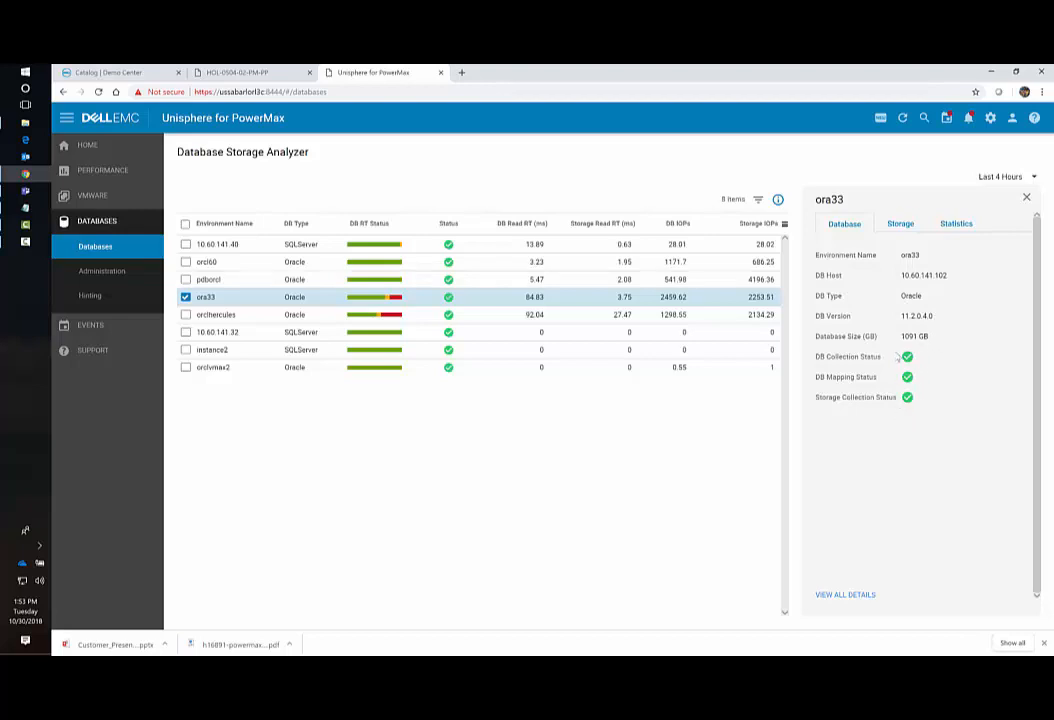
click(901, 226)
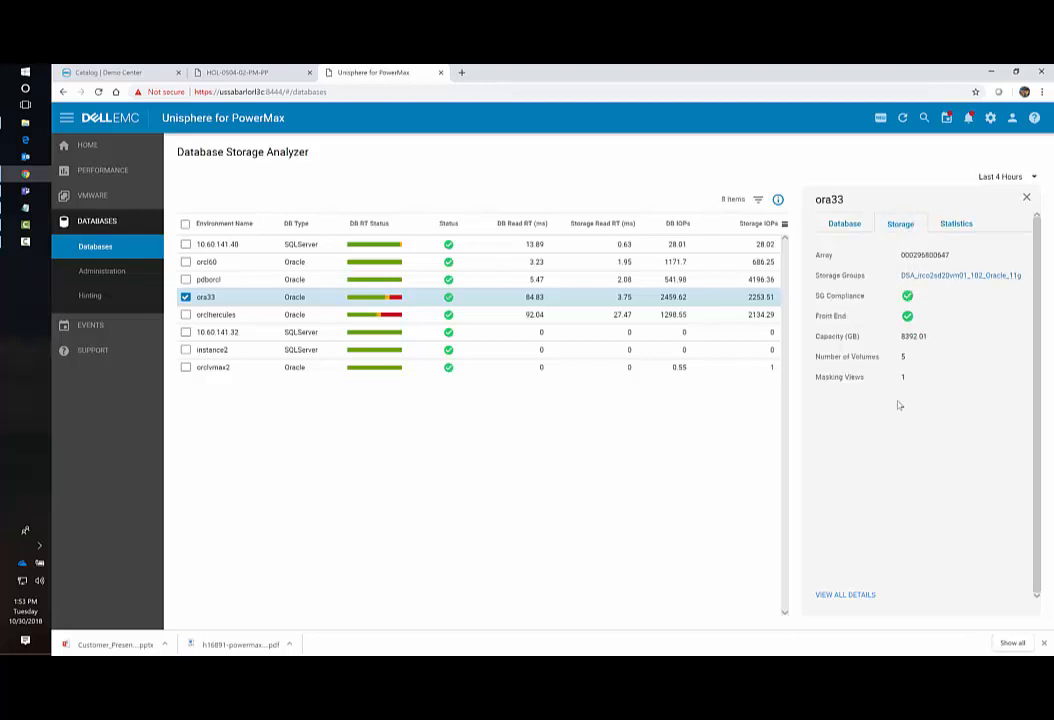
click(956, 225)
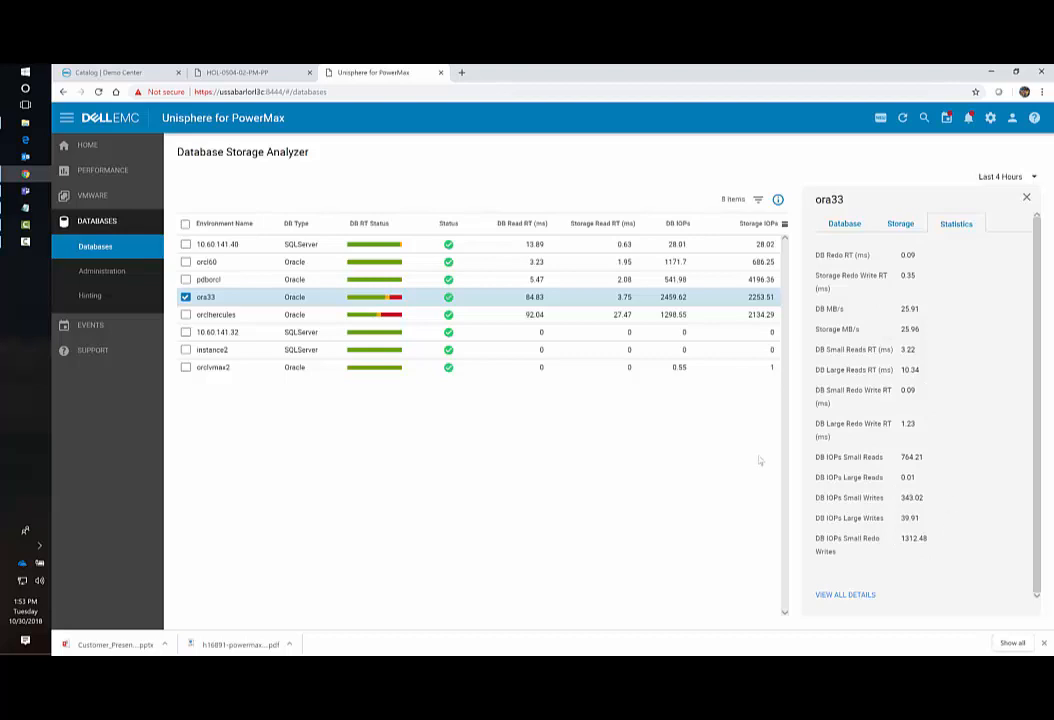
click(96, 153)
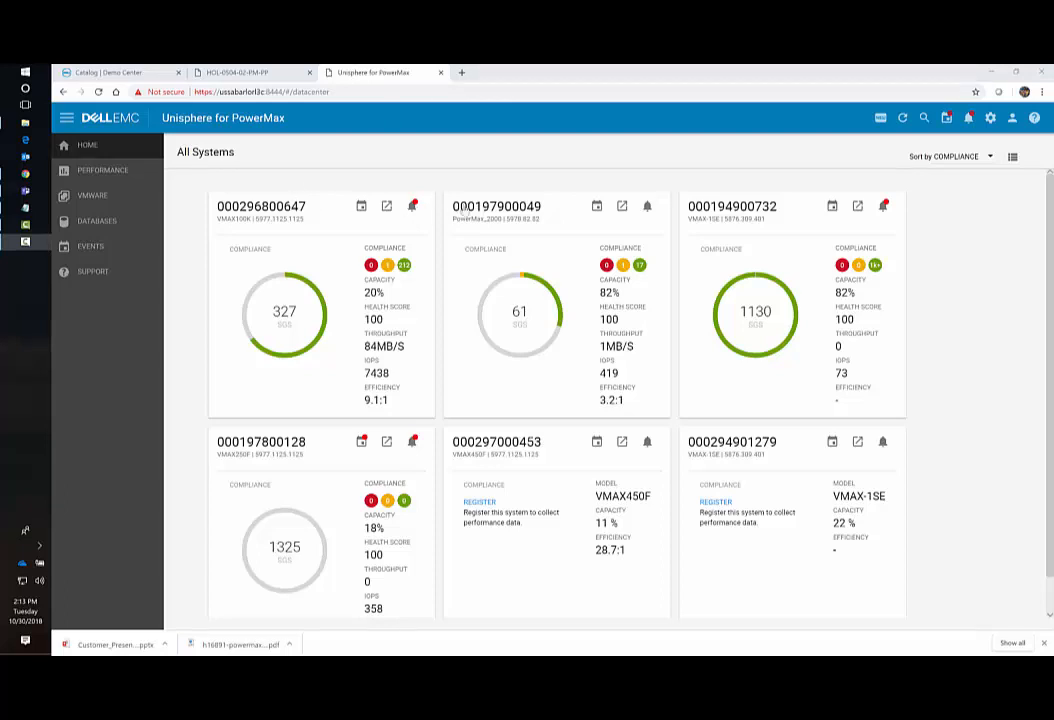
click(487, 207)
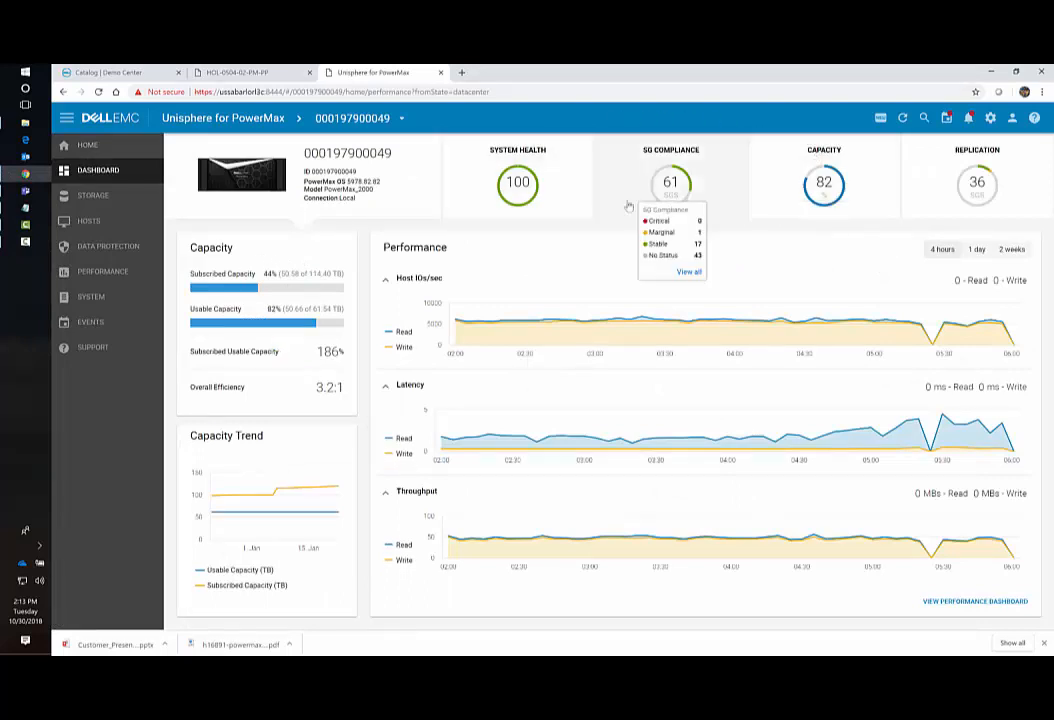
mouse_move(486, 180)
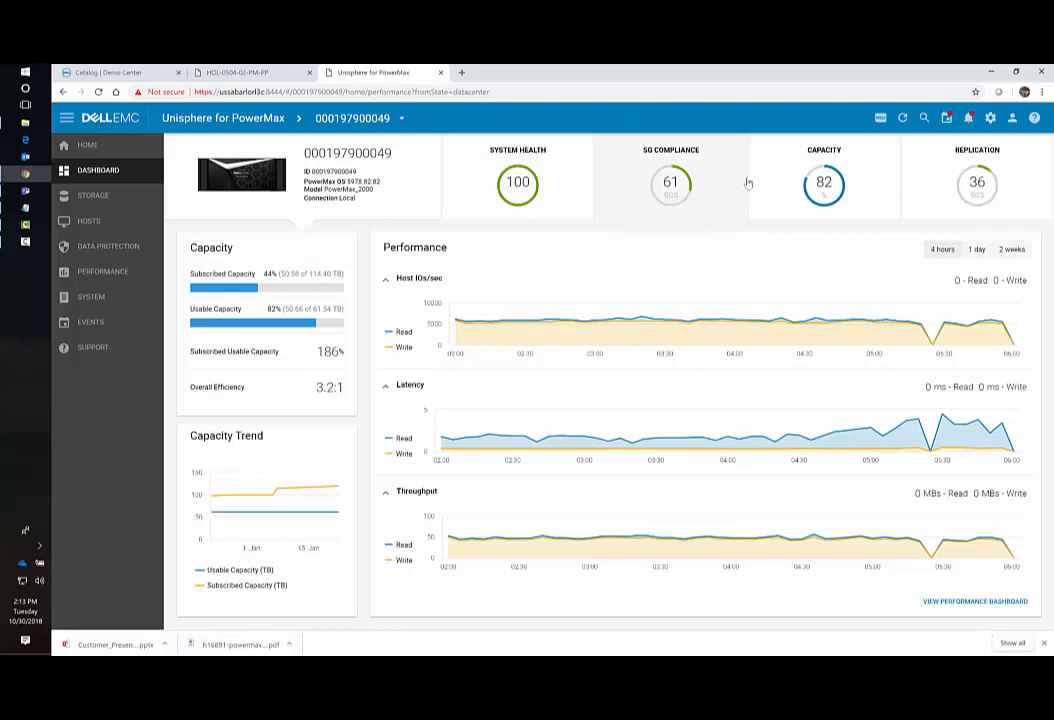
mouse_move(952, 173)
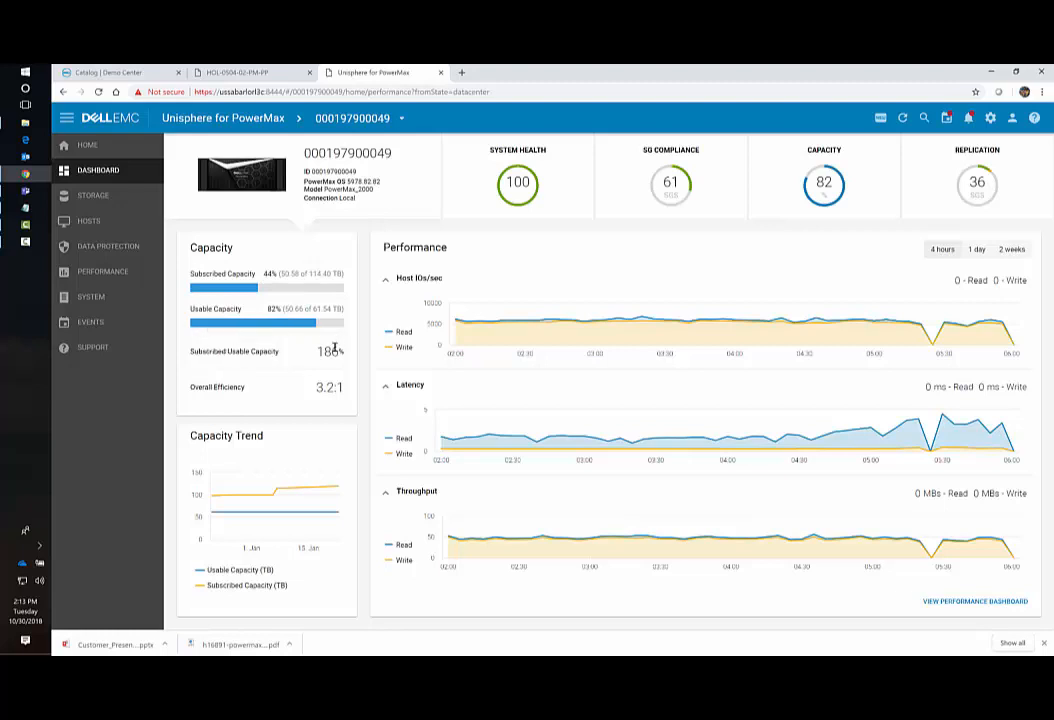
mouse_move(336, 380)
mouse_move(309, 488)
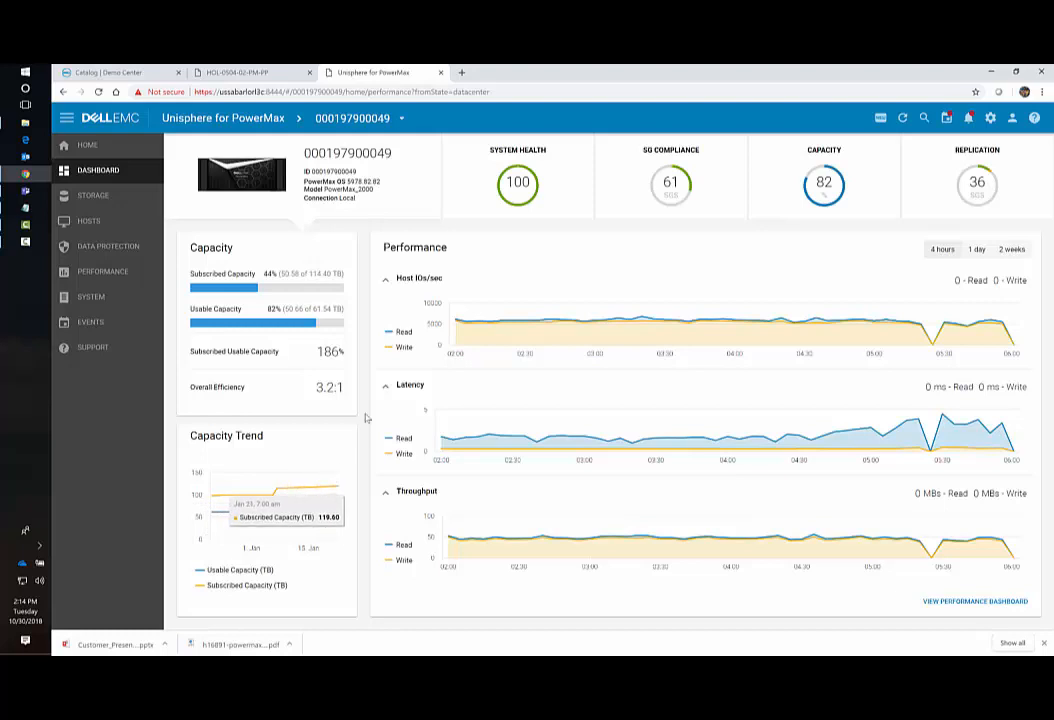
mouse_move(464, 324)
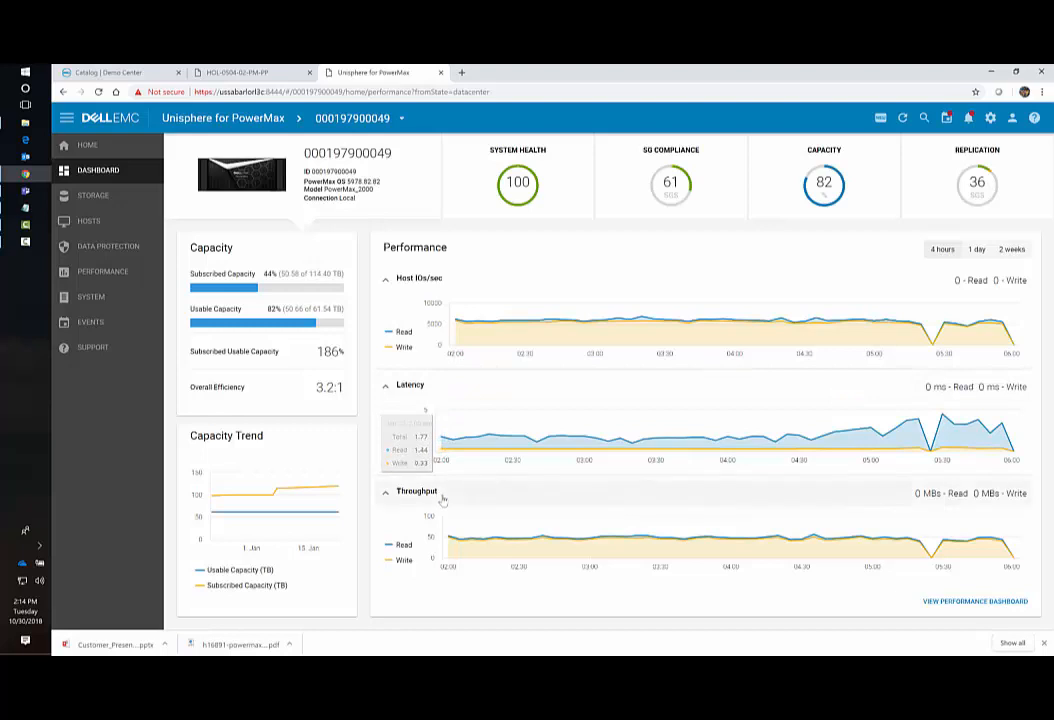
mouse_move(549, 176)
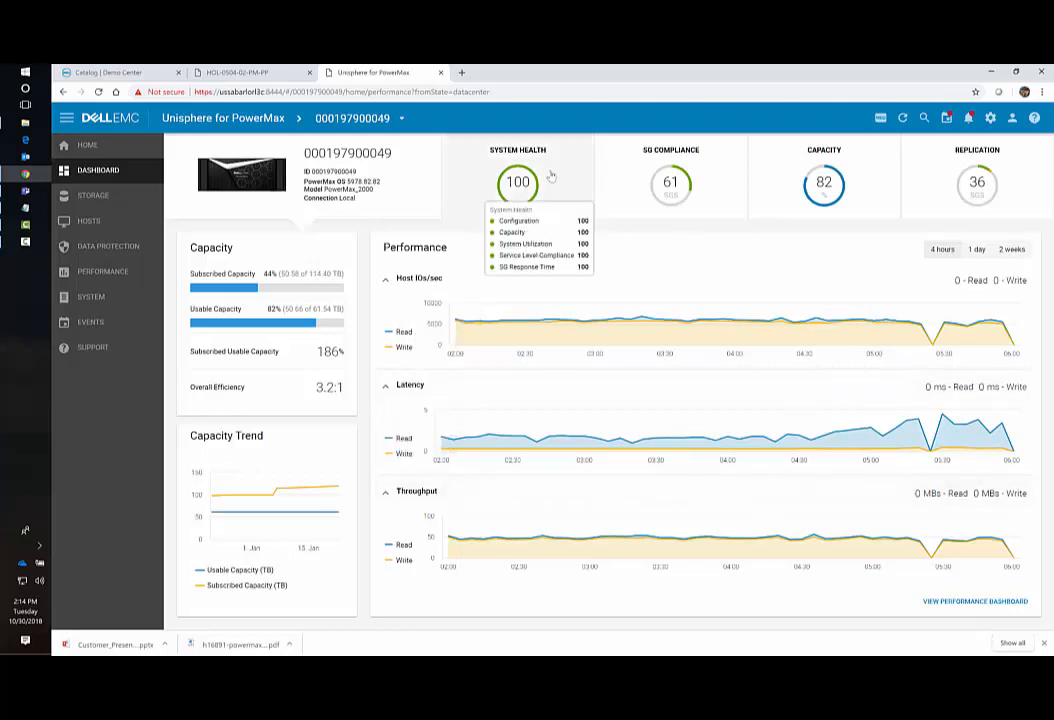
Check system health, then view SG compliance: 0 critical, 1 marginal, 17 stable, 43 no status.
click(550, 176)
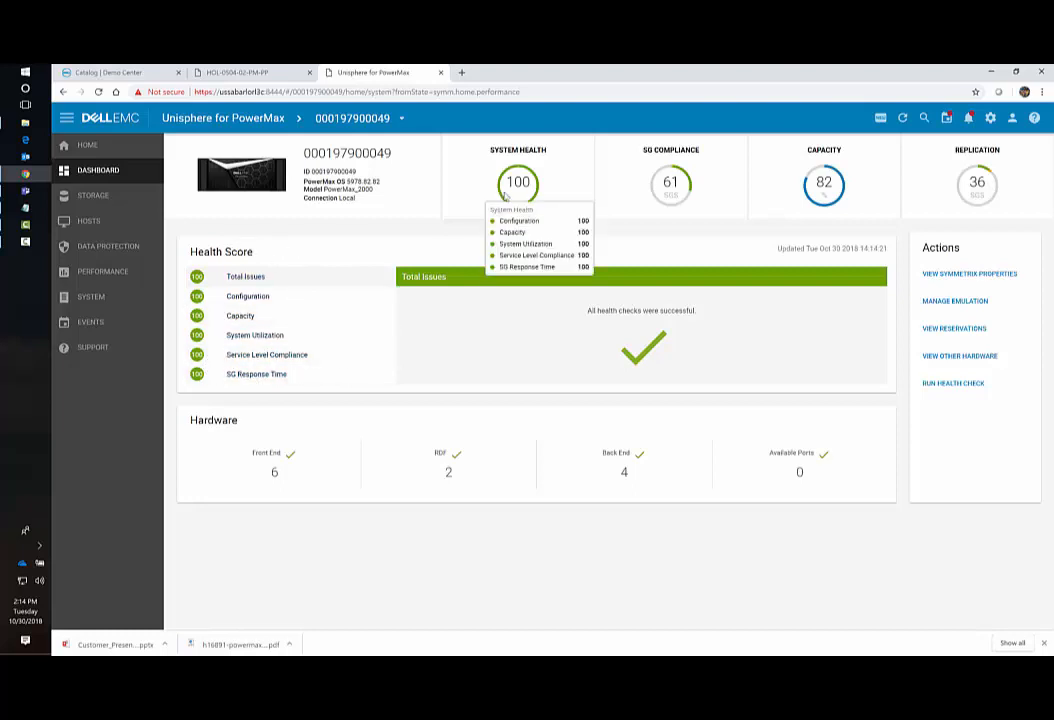
click(659, 186)
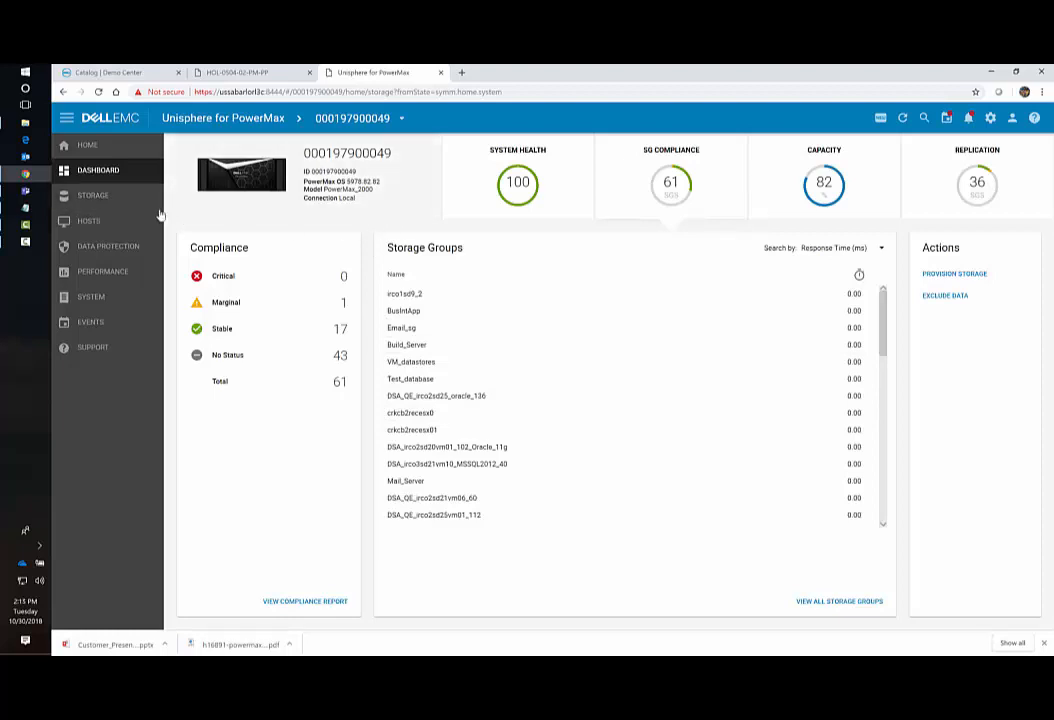
Open Storage > Service Levels, showing Diamond at 0.6 ms with 12420.17 GB headroom.
click(106, 198)
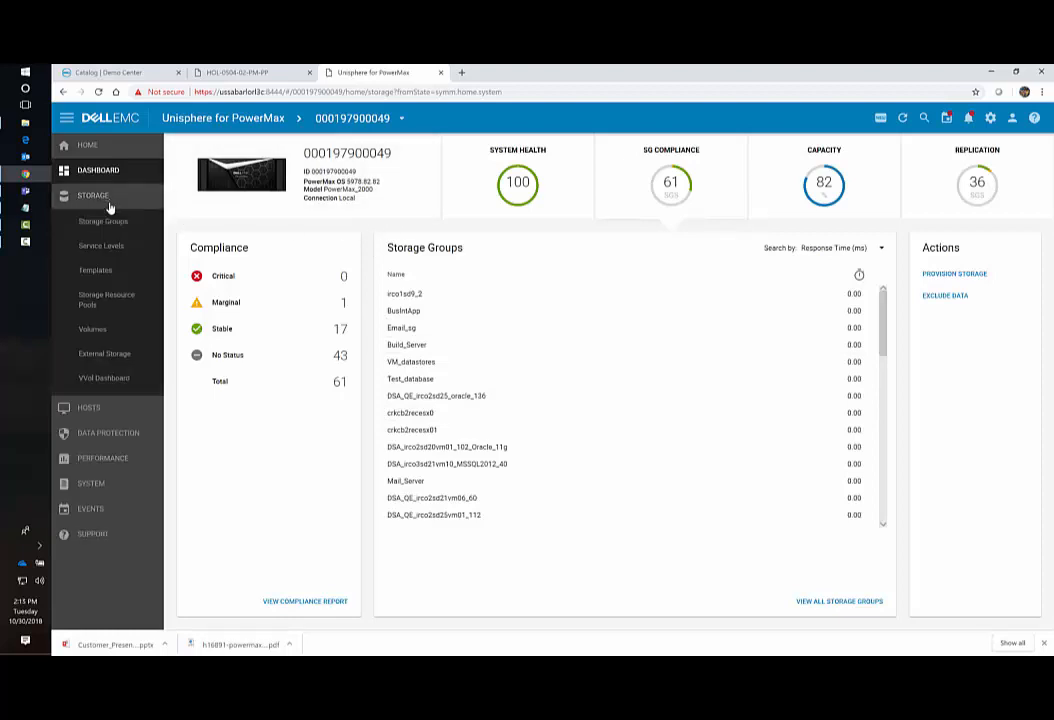
click(108, 247)
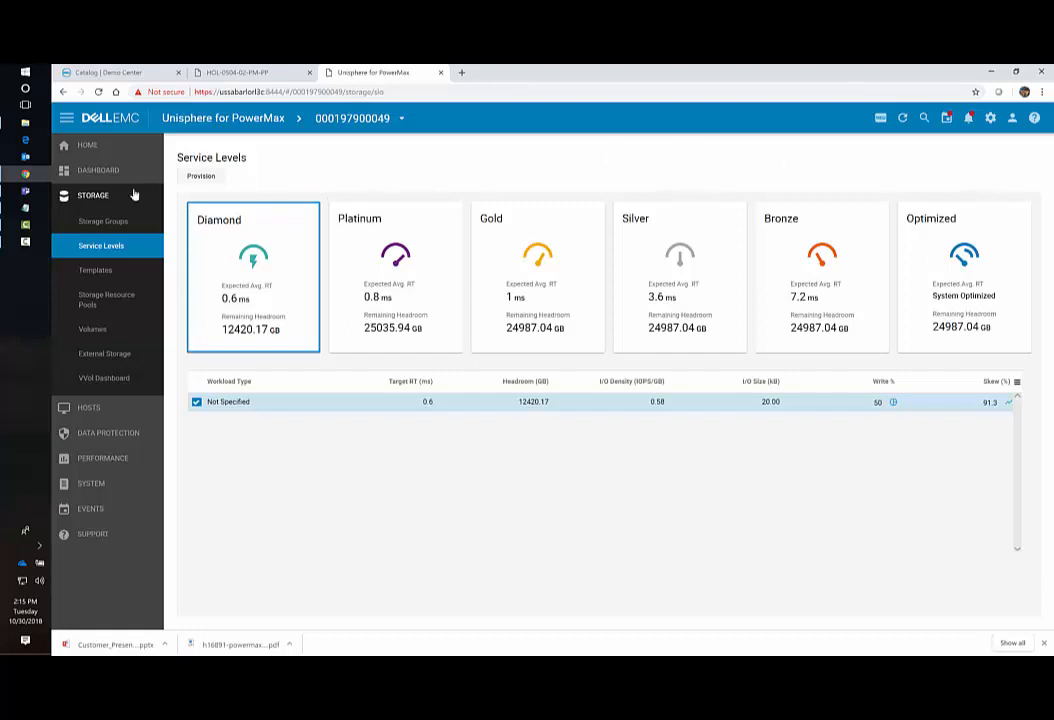
click(106, 174)
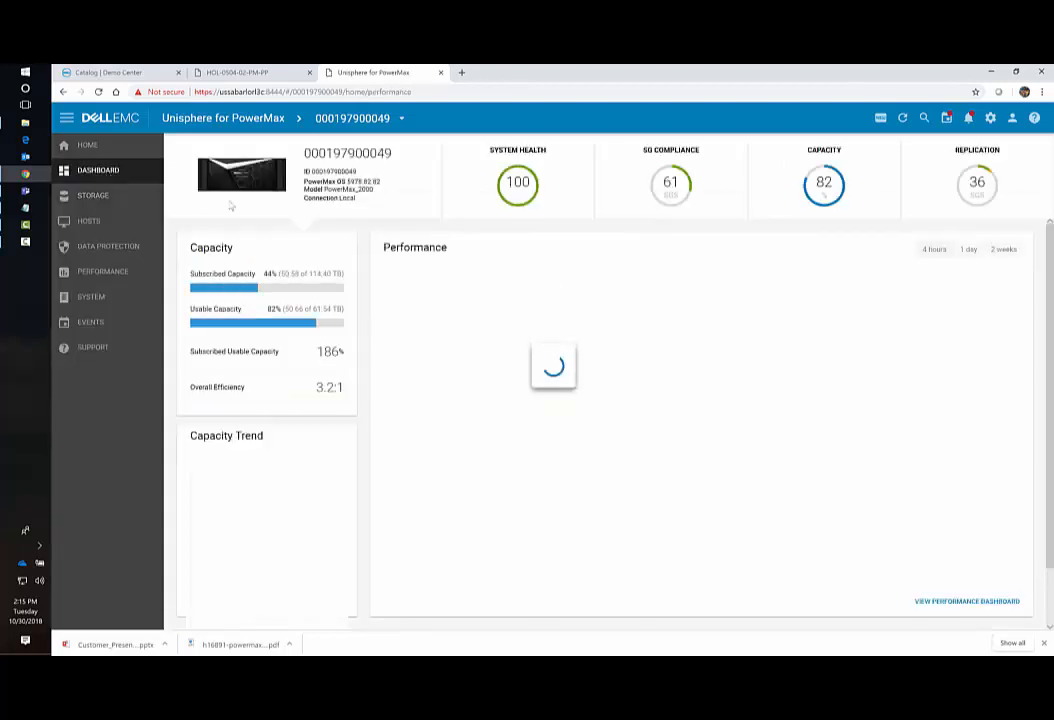
click(672, 196)
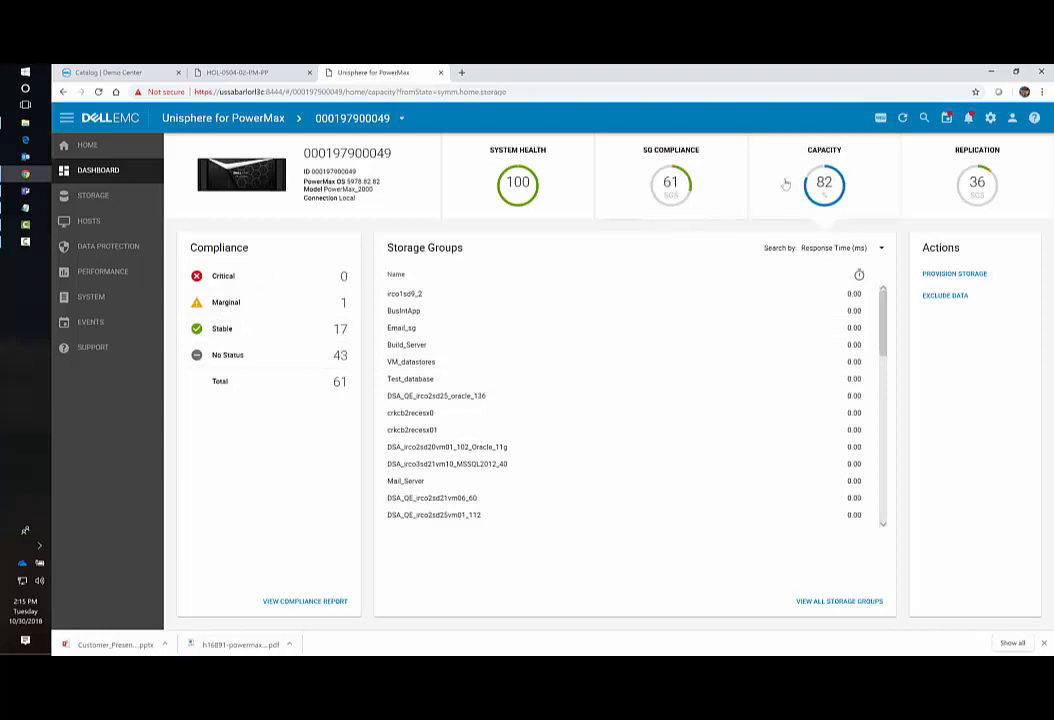
click(788, 183)
Inspect subscribed, snapshot and usable capacity bars, then show the SnapVX/SRDF replication summary.
mouse_move(345, 312)
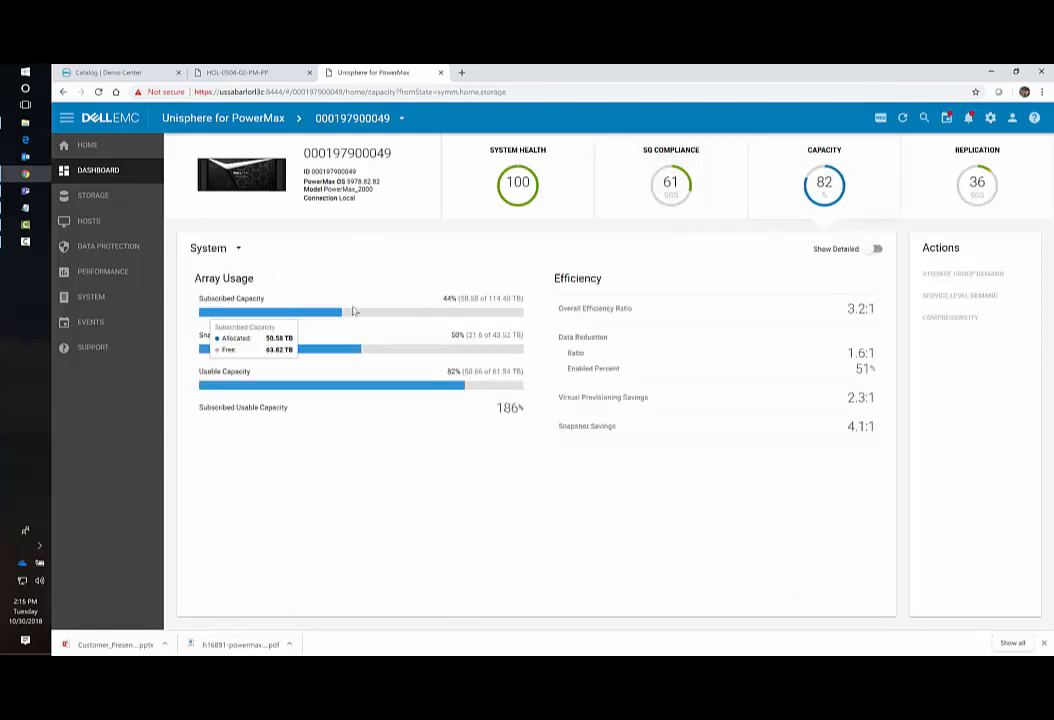
mouse_move(370, 347)
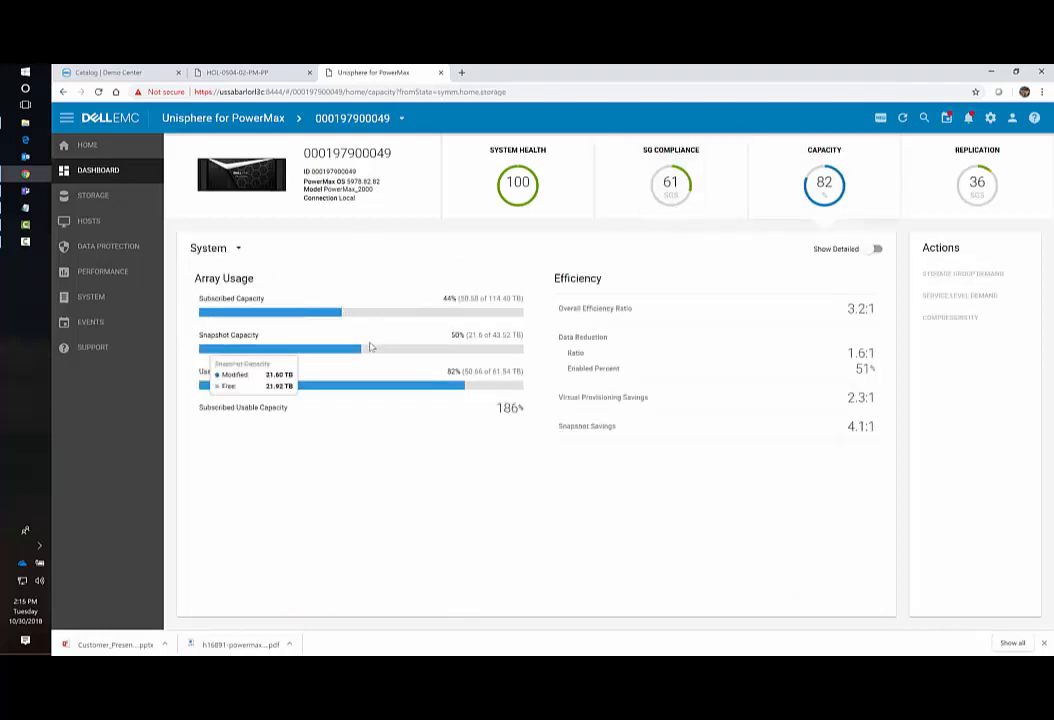
mouse_move(441, 388)
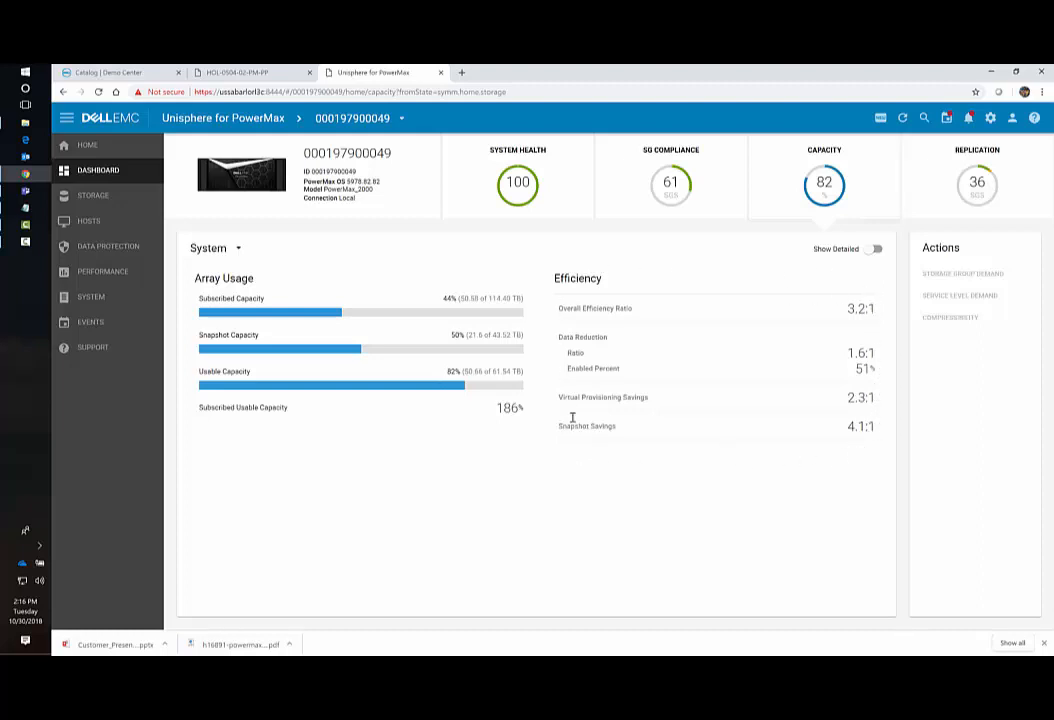
click(963, 186)
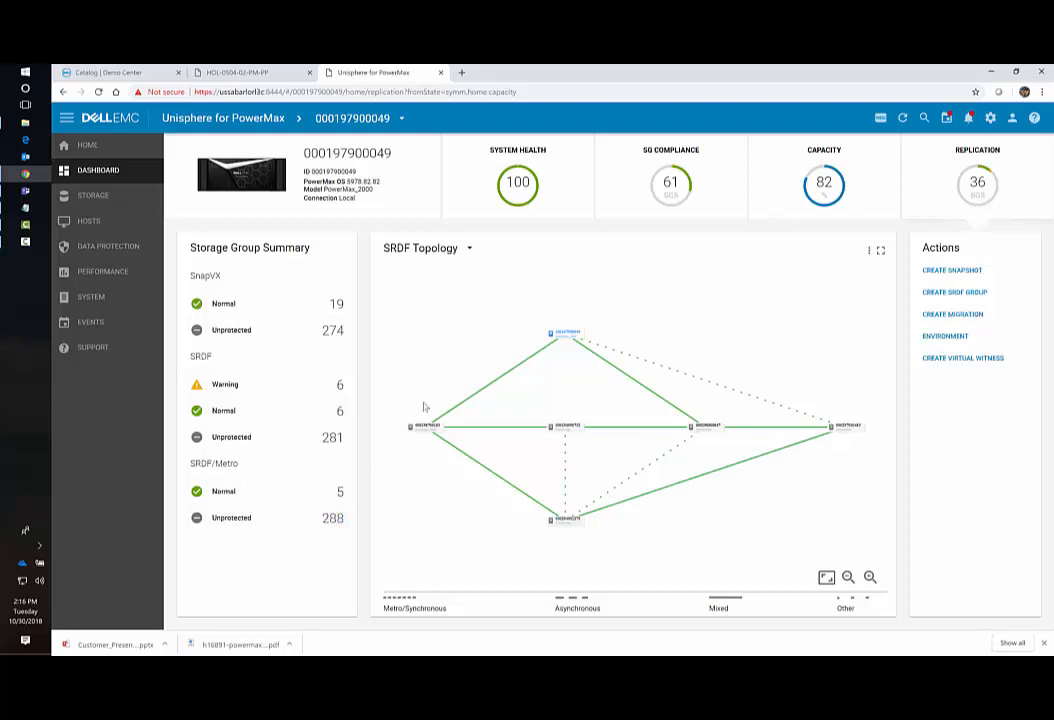
Return to the array's main dashboard with its Capacity and Performance charts.
click(117, 178)
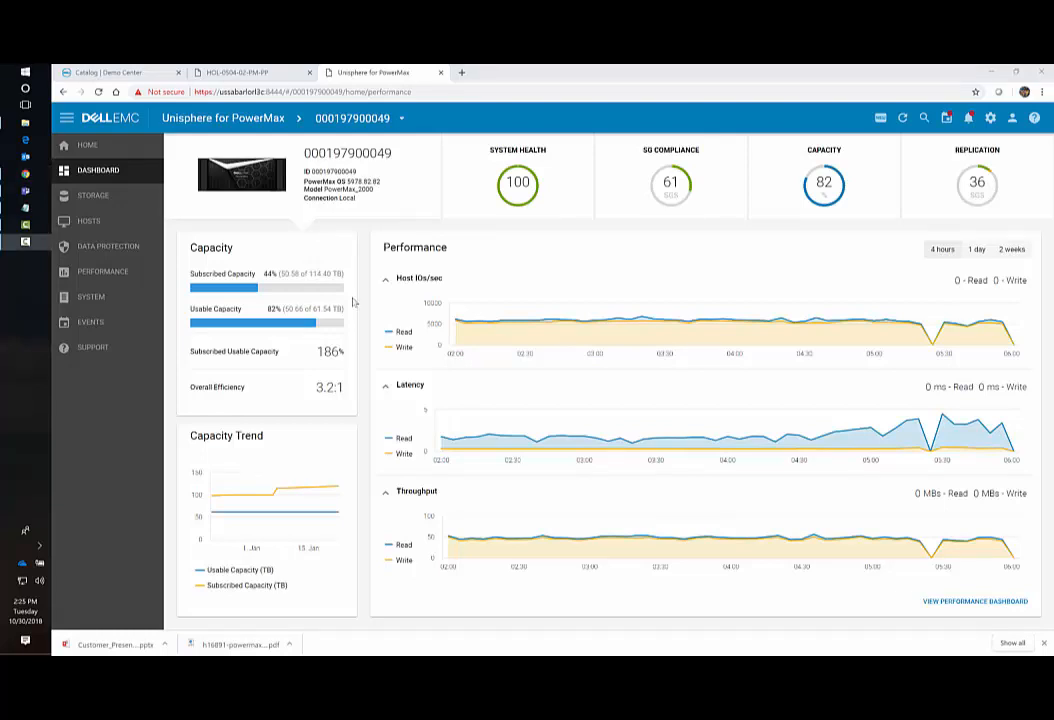
Open the Storage Groups list under STORAGE and start creating a new storage group.
click(105, 198)
click(105, 221)
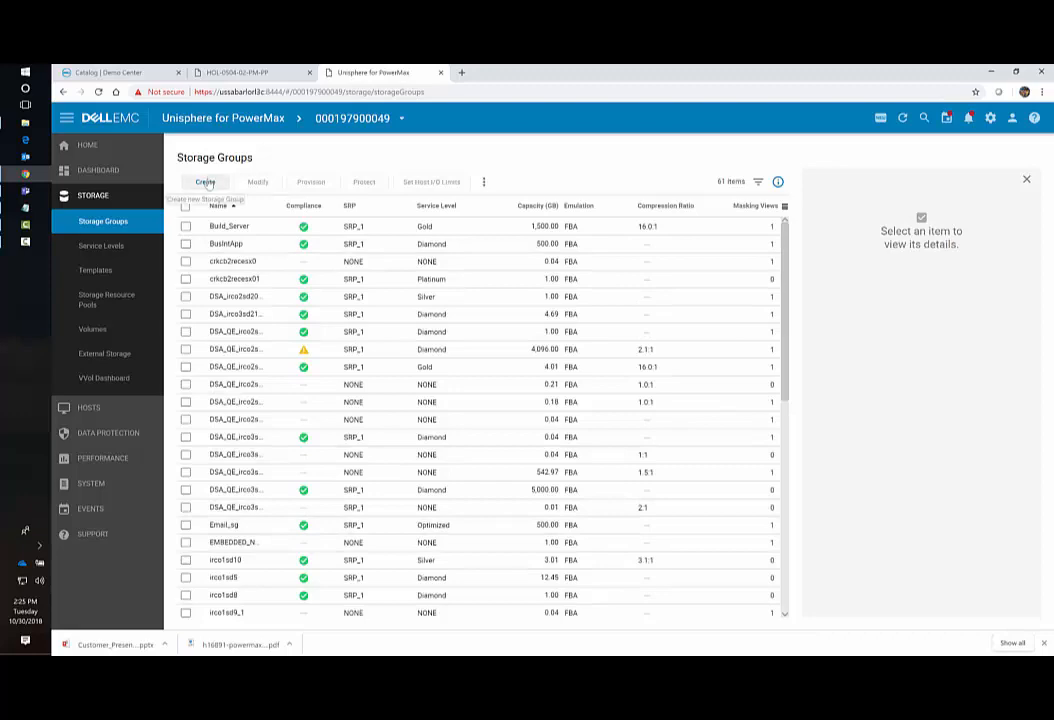
click(205, 182)
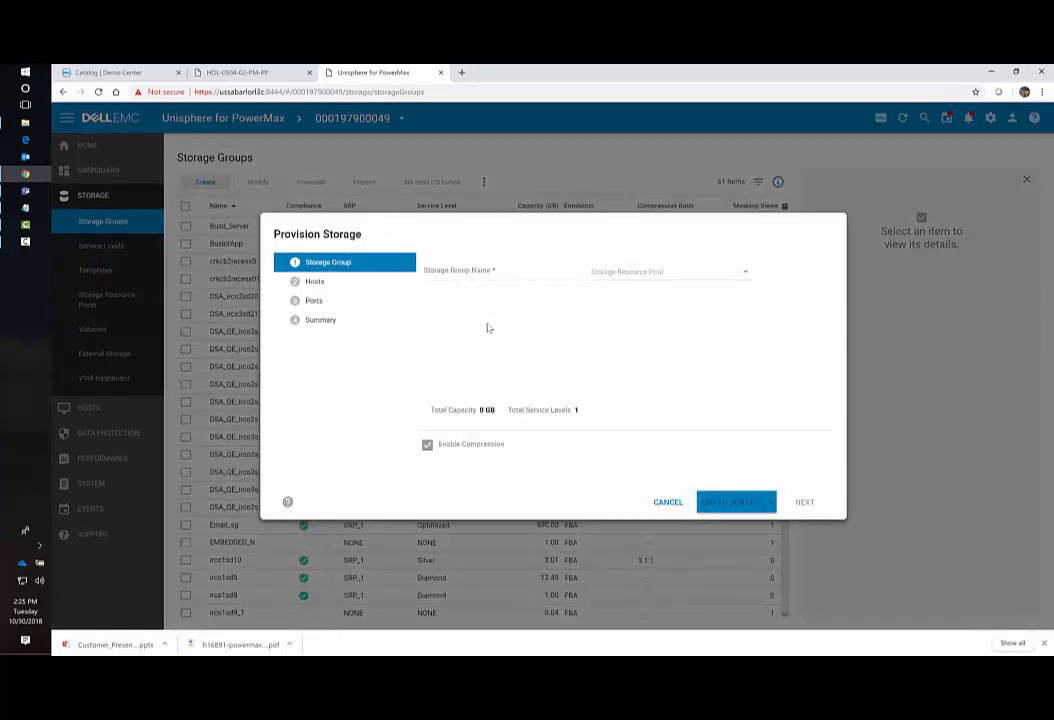
Define storage_1 on SRP_1 with one 100 GB Diamond volume, then continue to hosts.
click(480, 266)
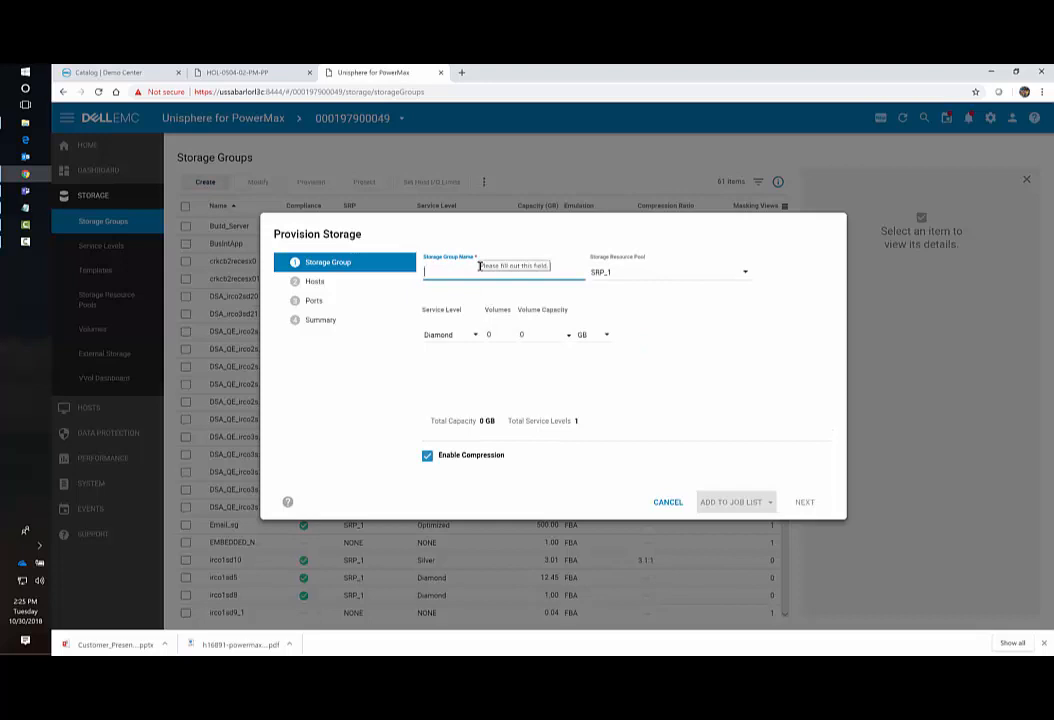
text(storage_1)
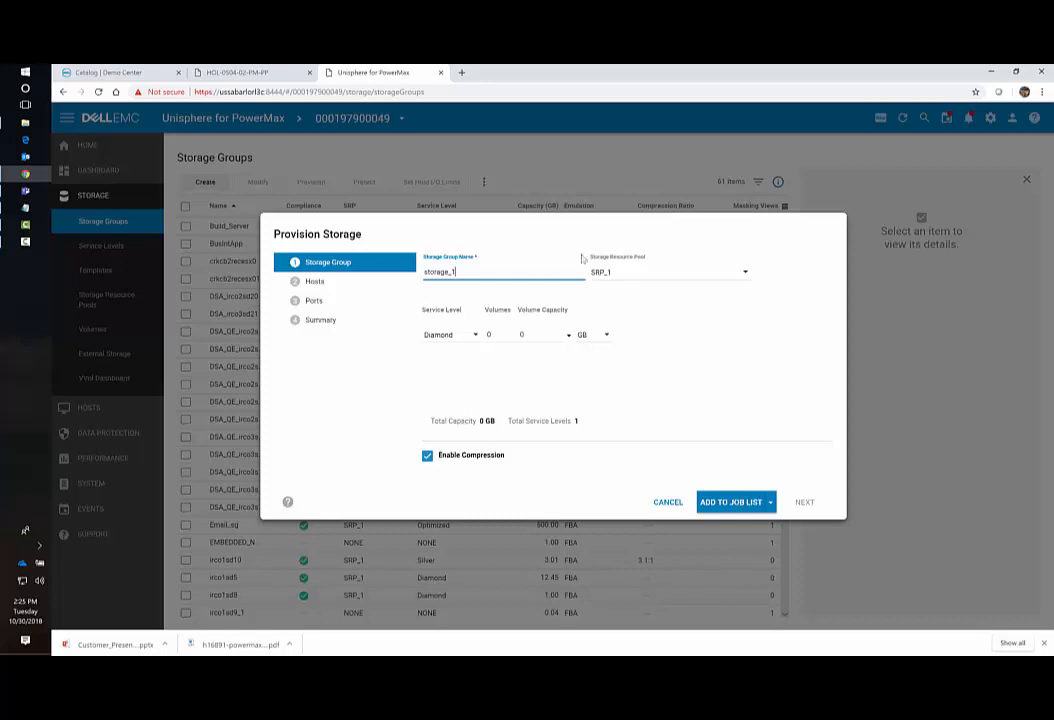
click(651, 273)
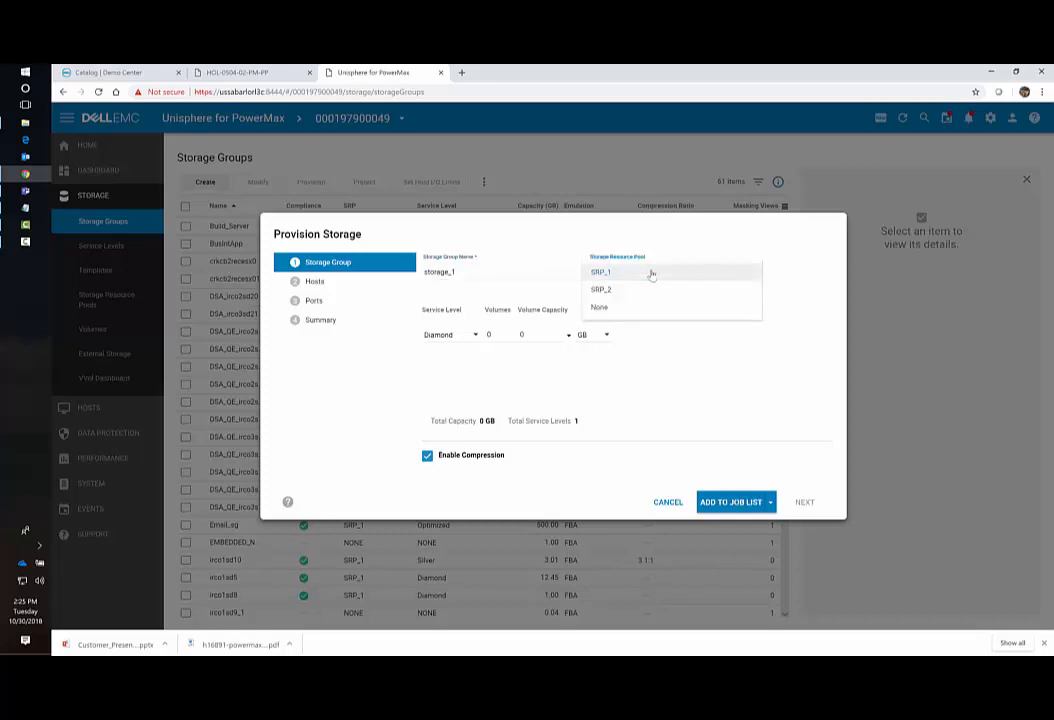
click(647, 278)
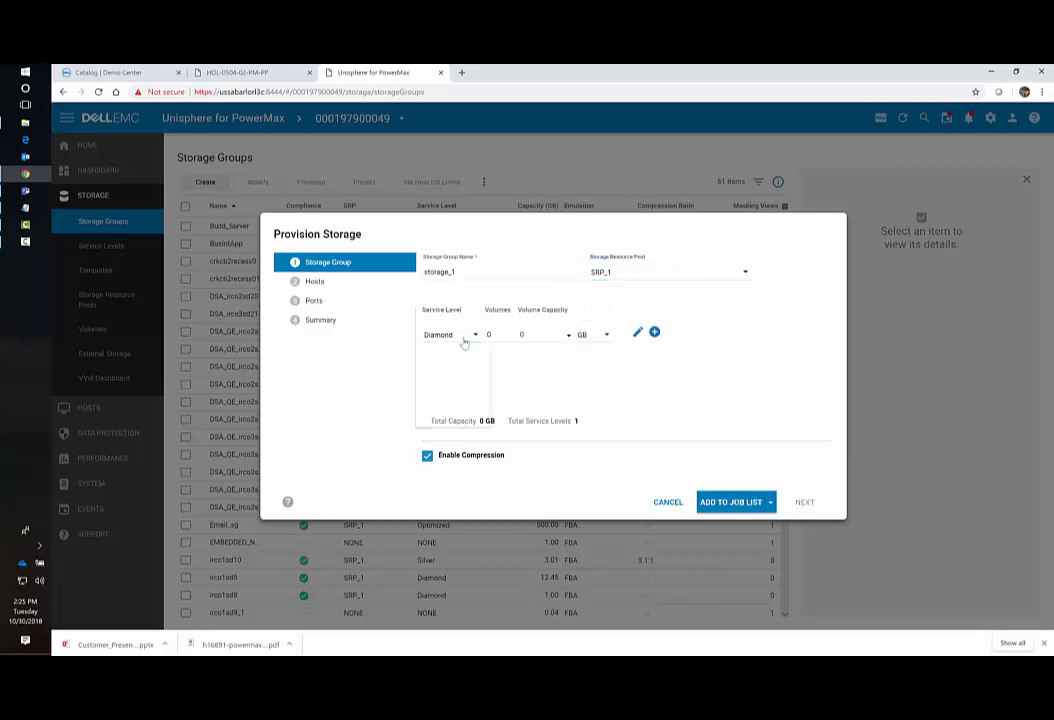
click(464, 342)
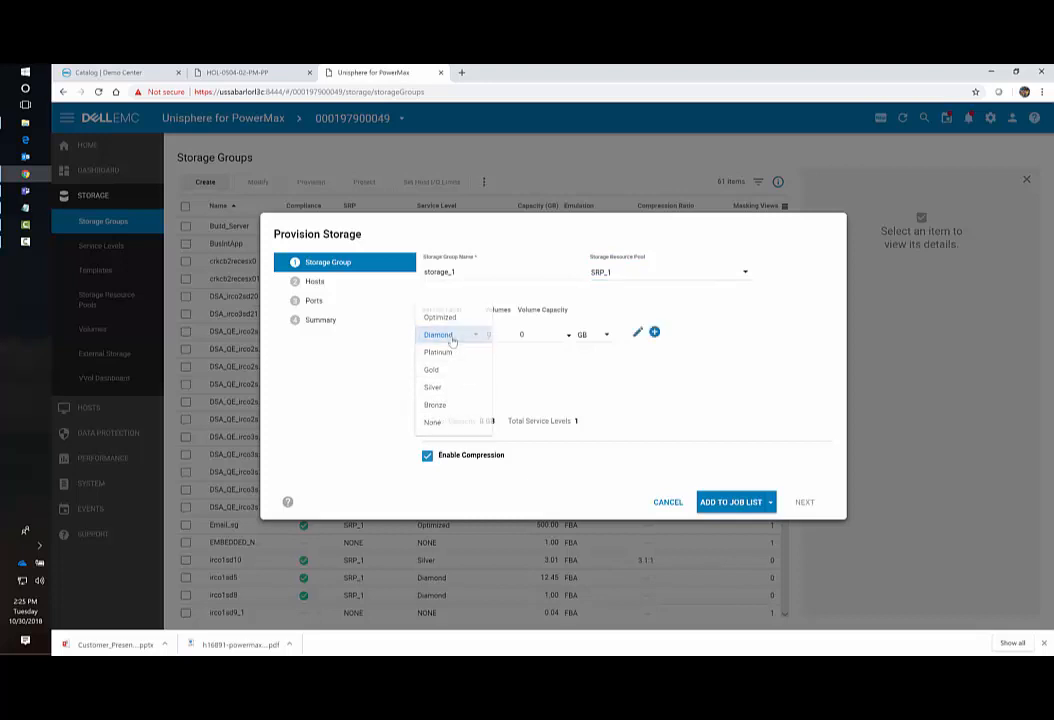
click(448, 337)
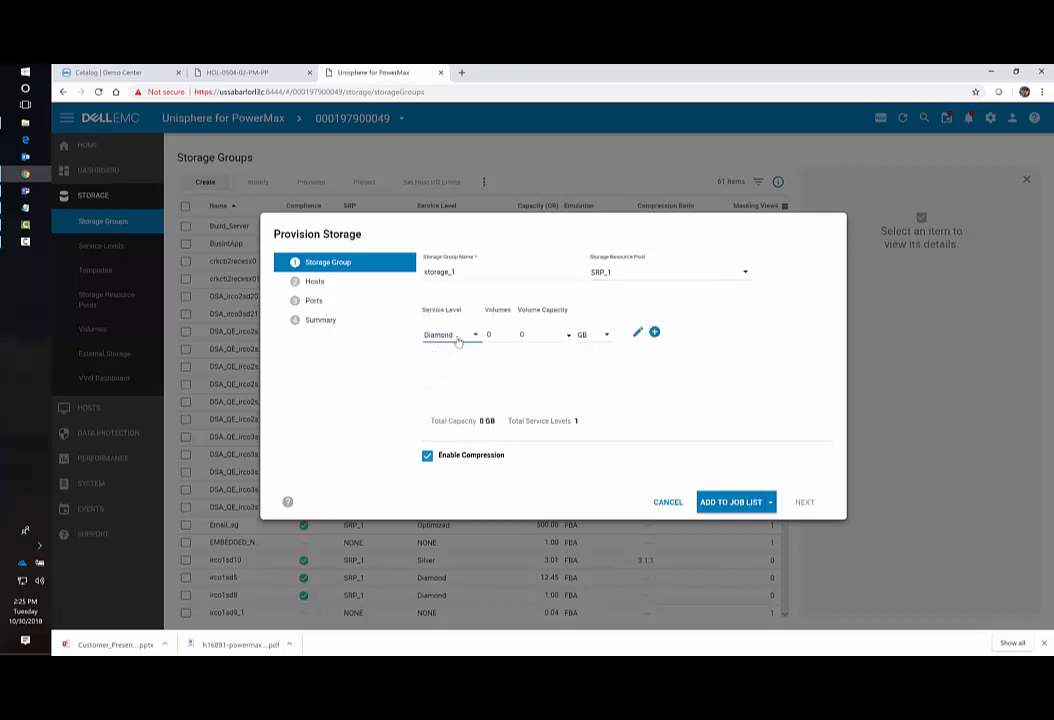
click(511, 332)
click(521, 335)
text(100)
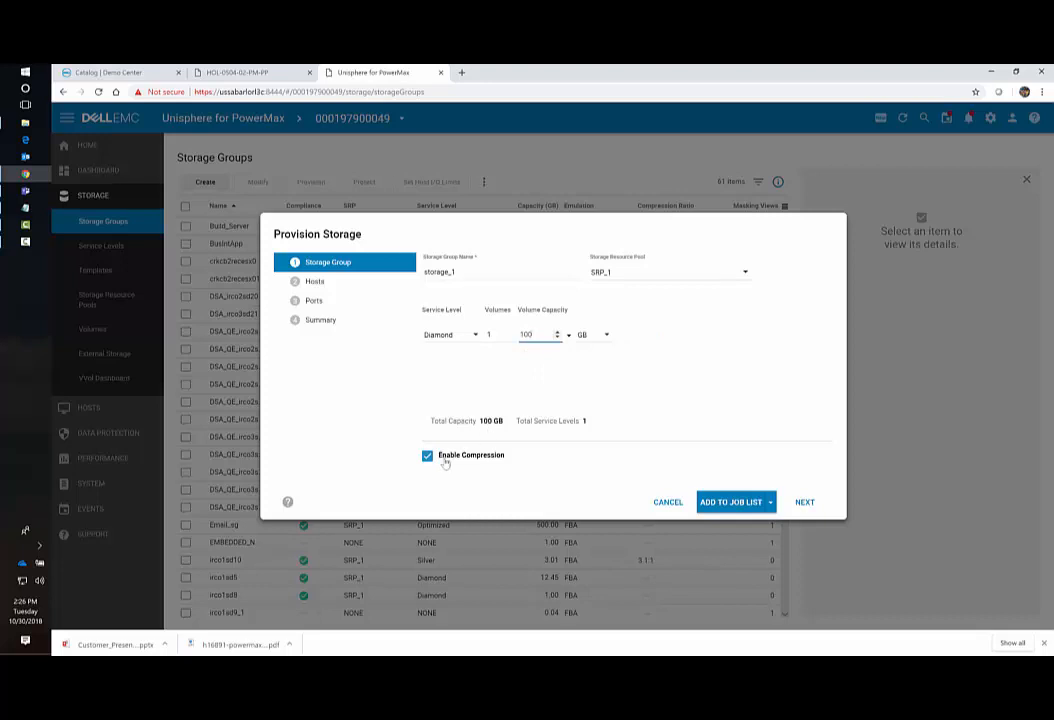
click(805, 502)
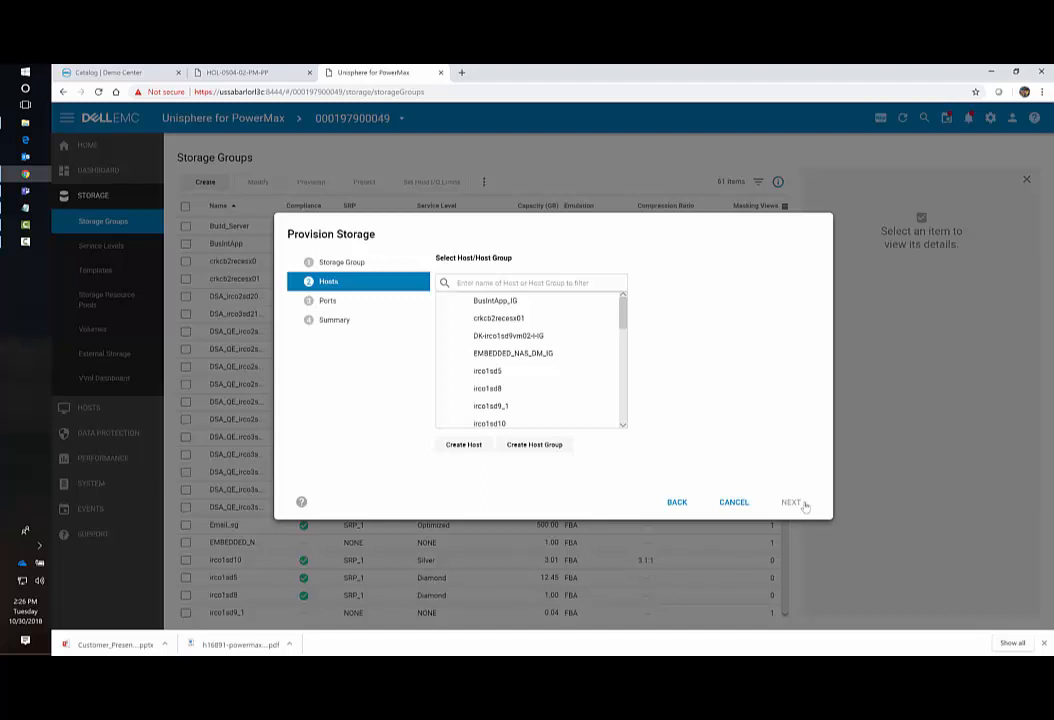
Select host irco2sd35 and accept the new port group storage_1_PG with both FA ports.
click(622, 413)
scroll(535, 365, down, 3)
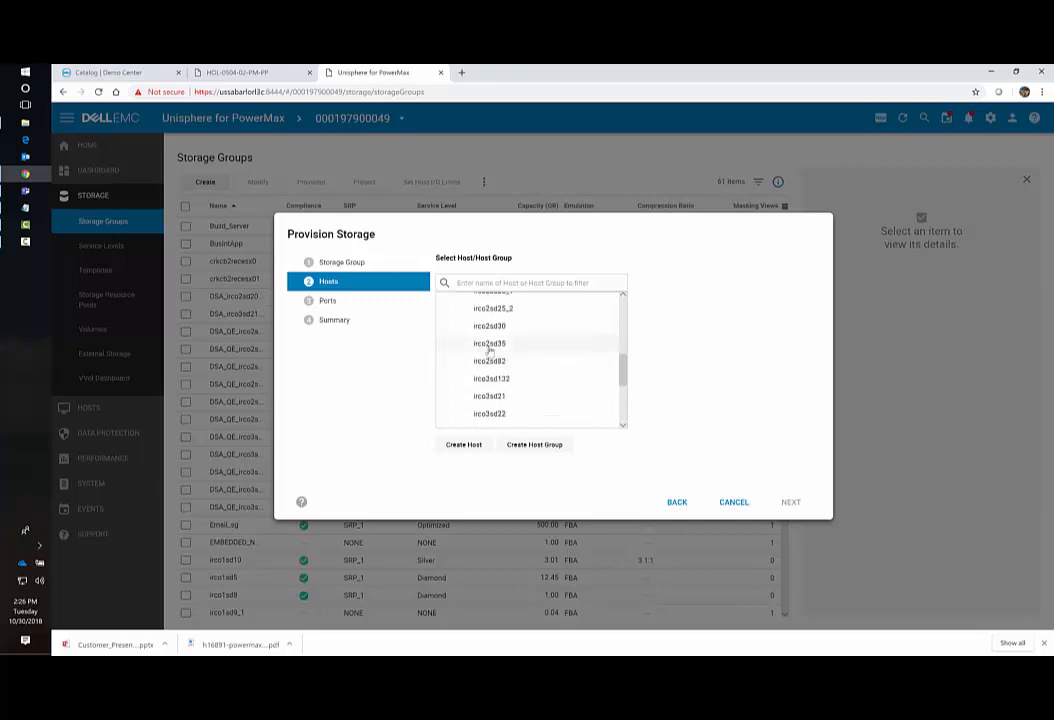
click(489, 343)
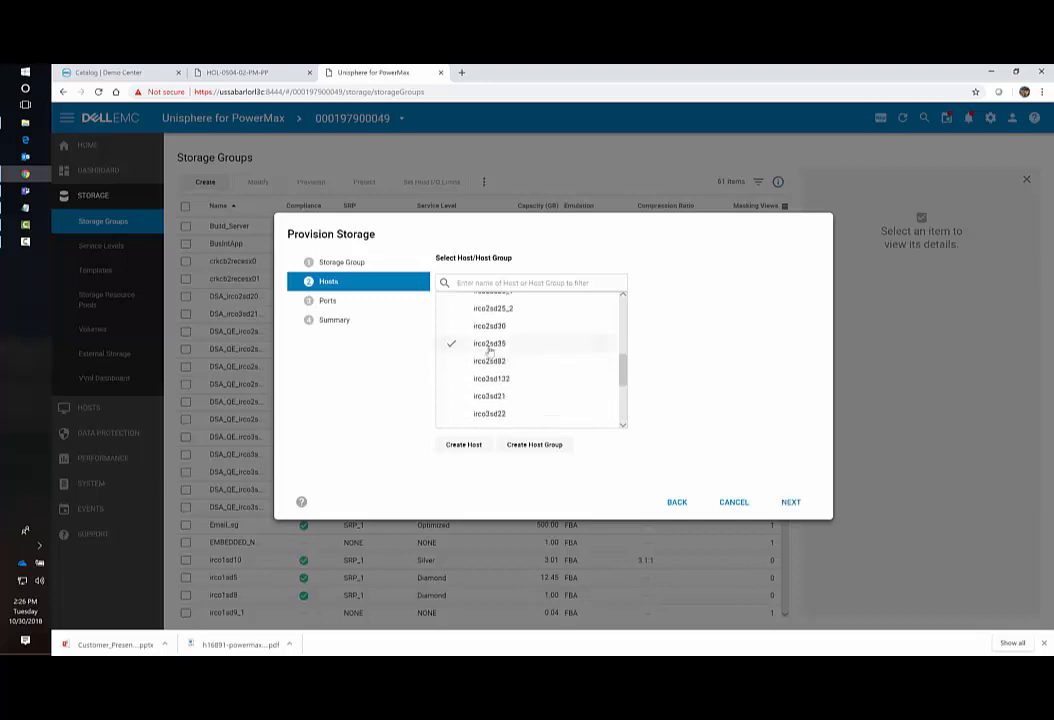
click(790, 502)
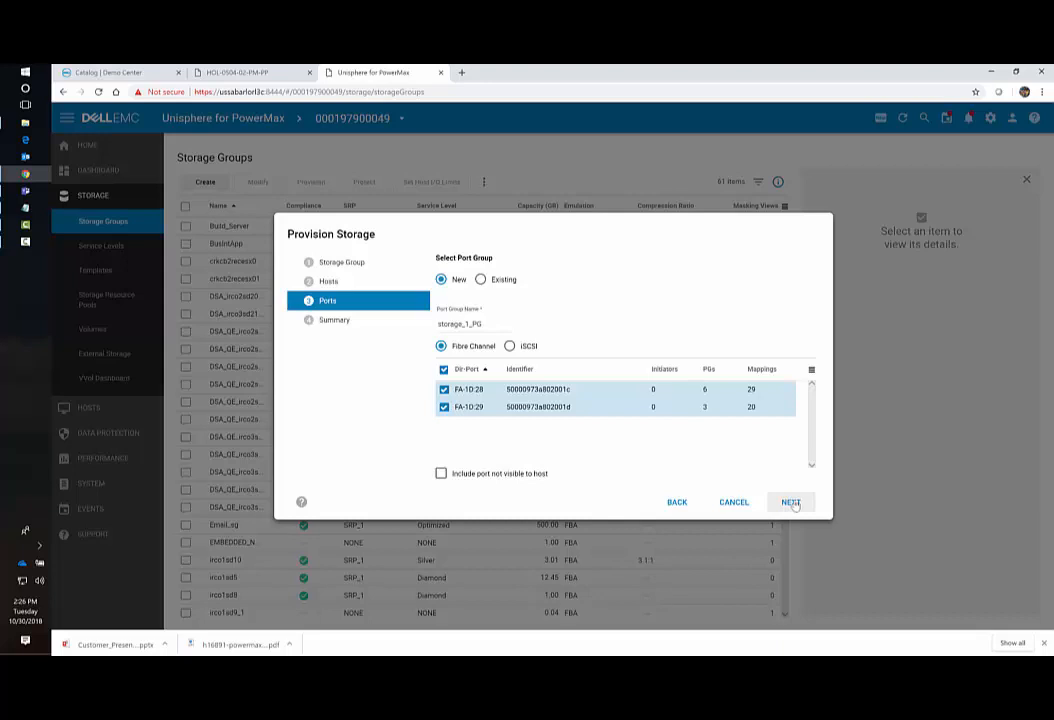
click(791, 503)
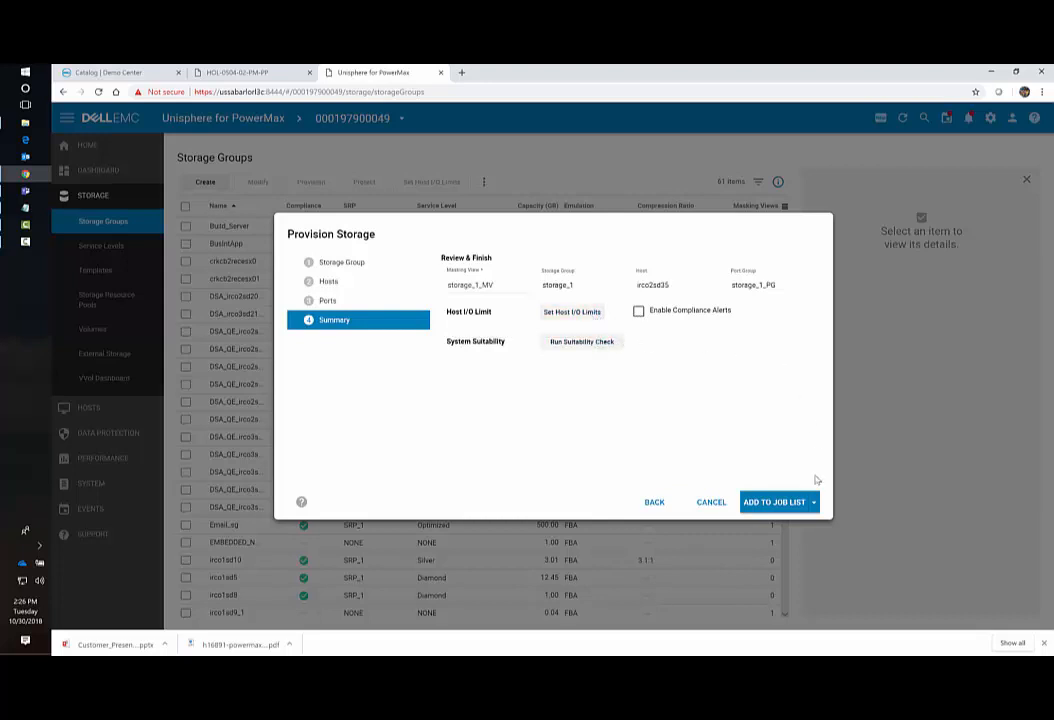
Run the storage_1 provisioning job now, check its task log, and close the task window.
click(815, 506)
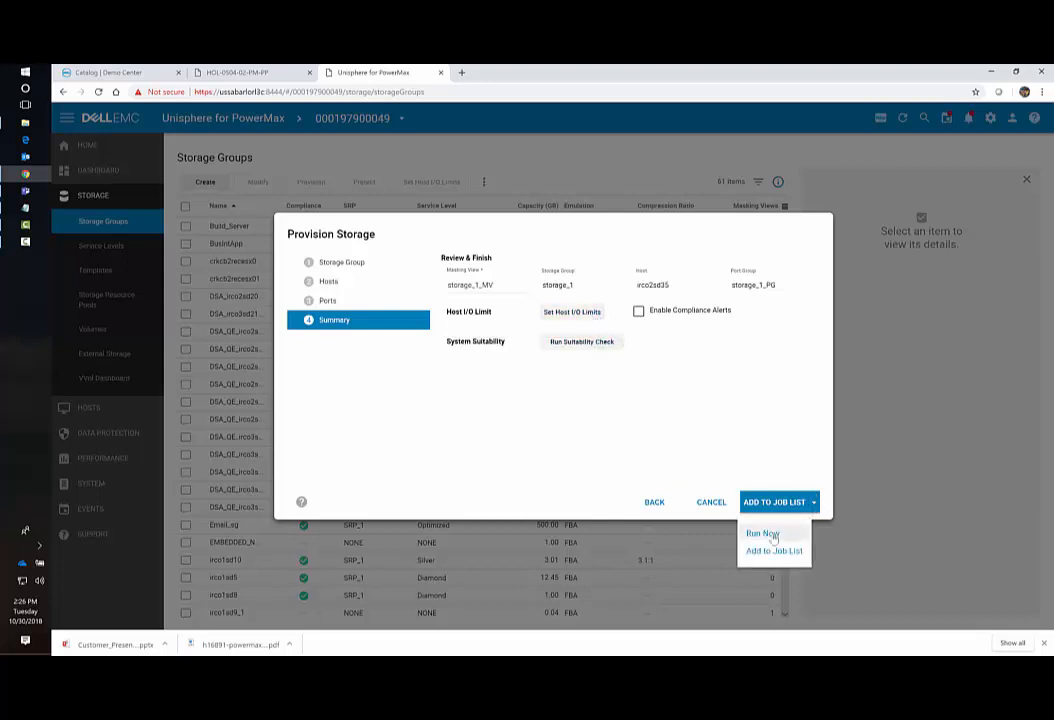
click(772, 535)
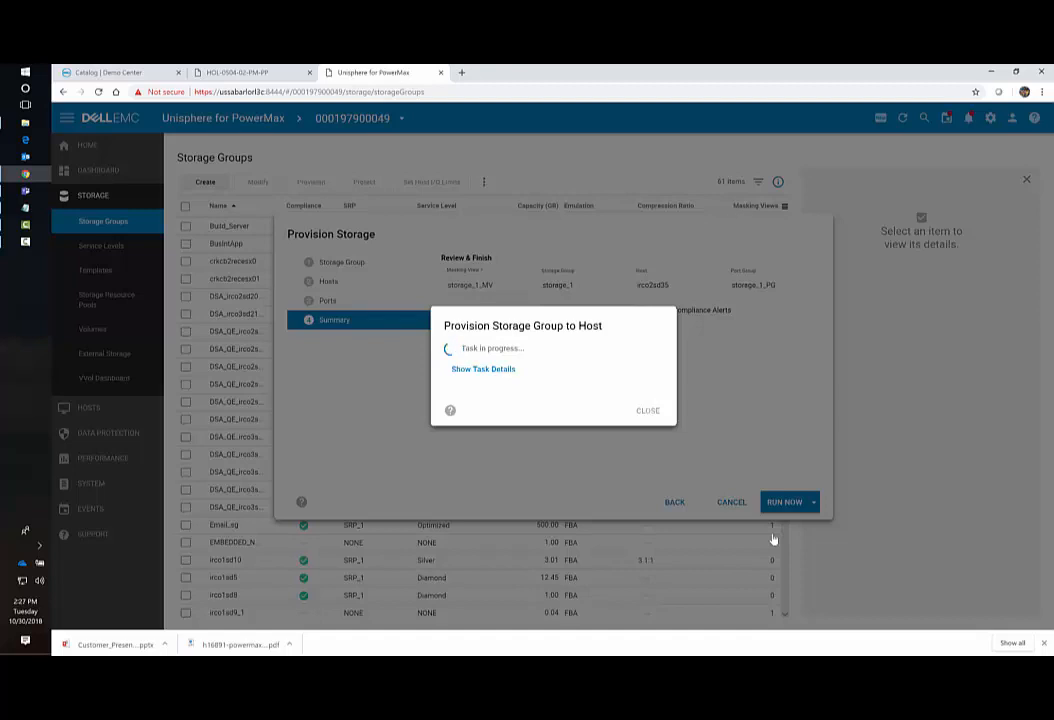
click(501, 369)
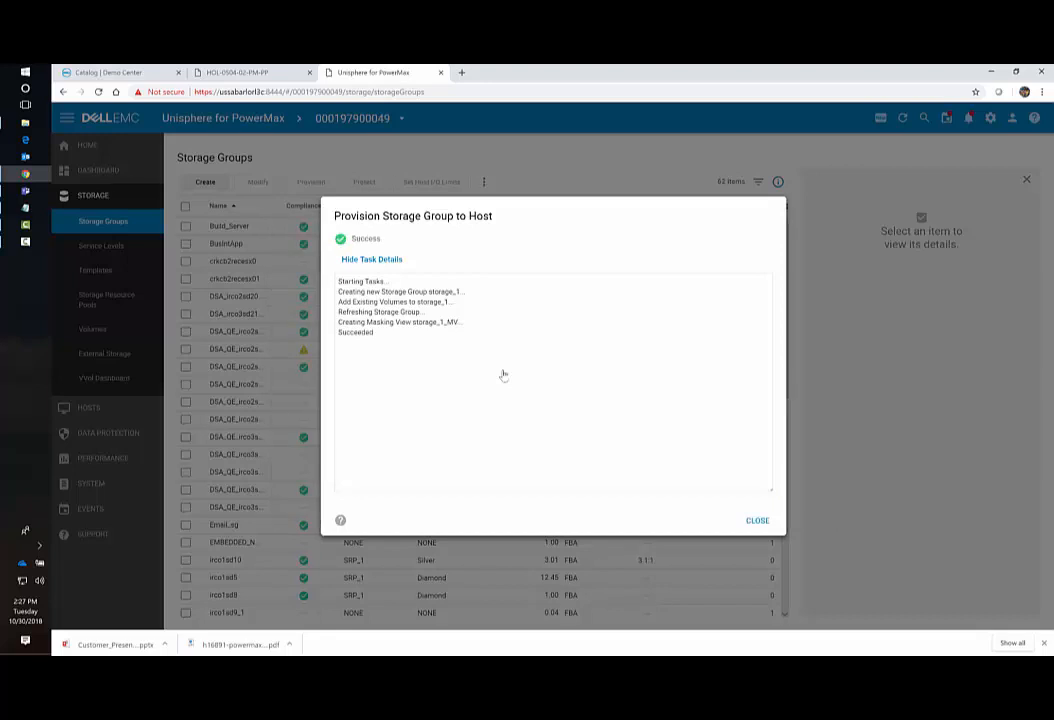
click(757, 520)
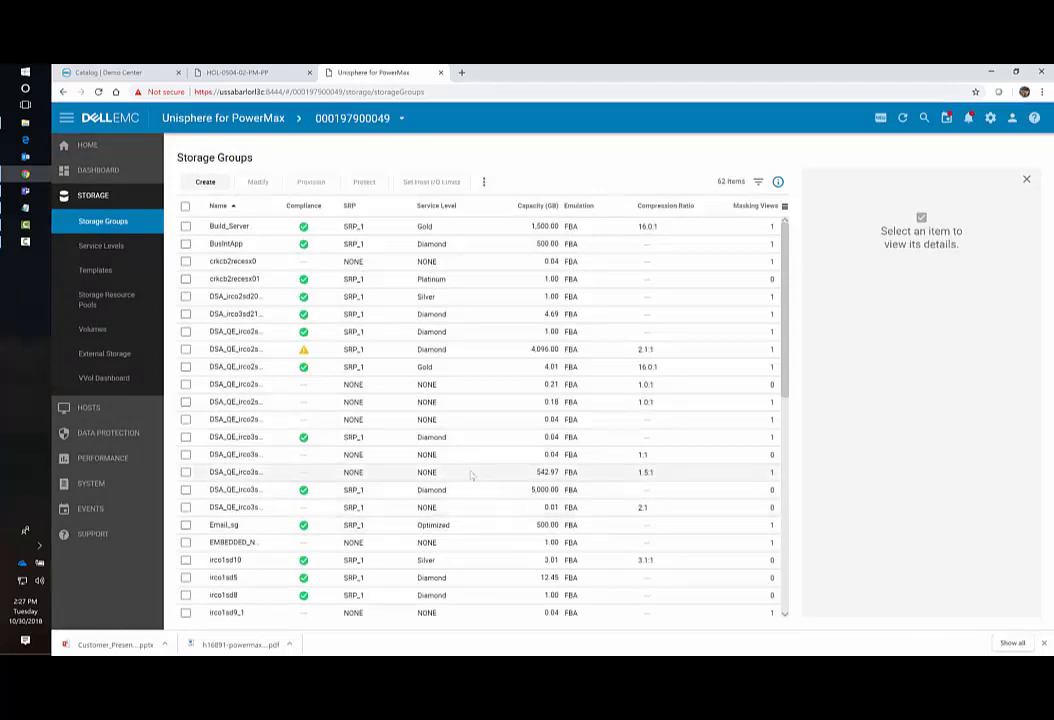
Scroll to the bottom of the Storage Groups list and select VM_datastores.
scroll(471, 476, down, 10)
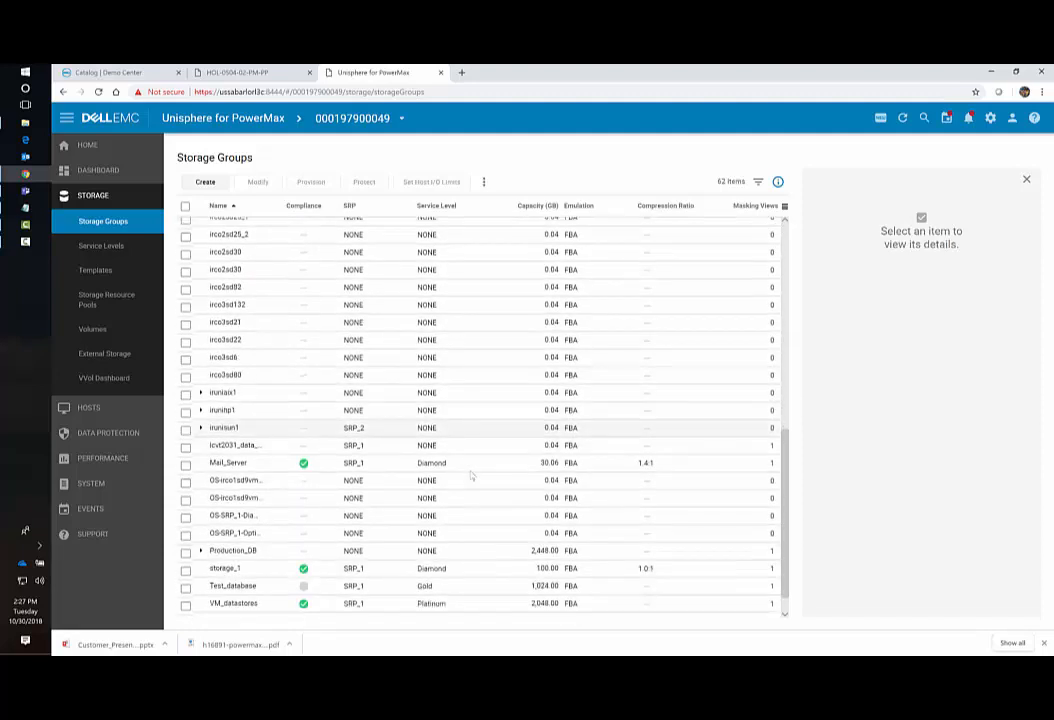
scroll(471, 476, down, 1)
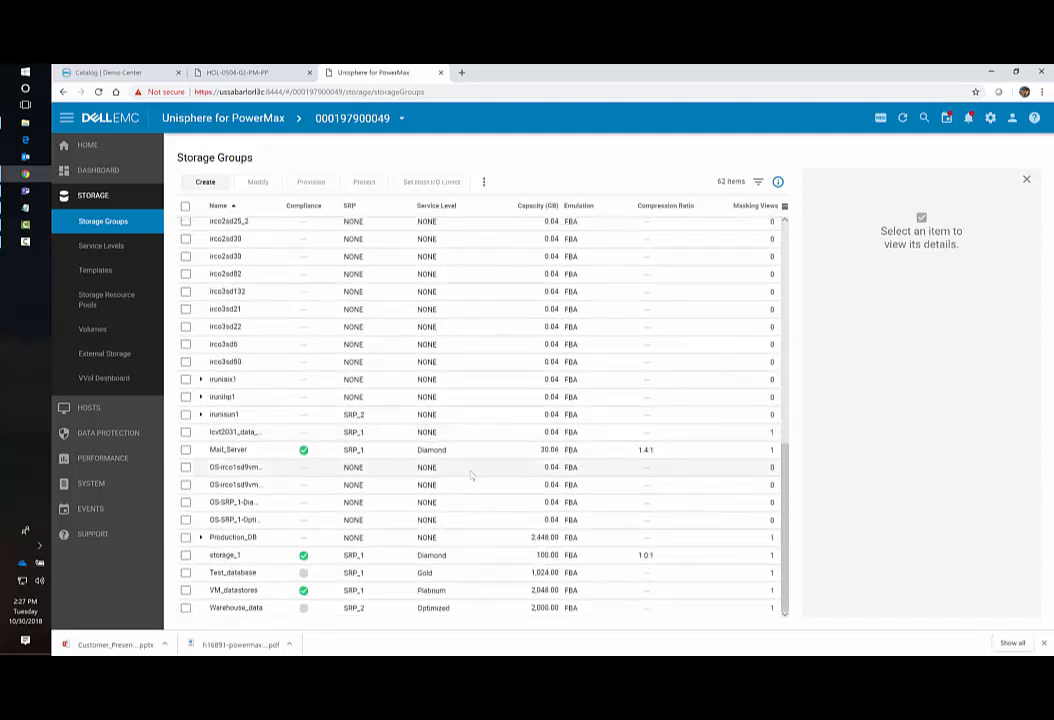
click(251, 591)
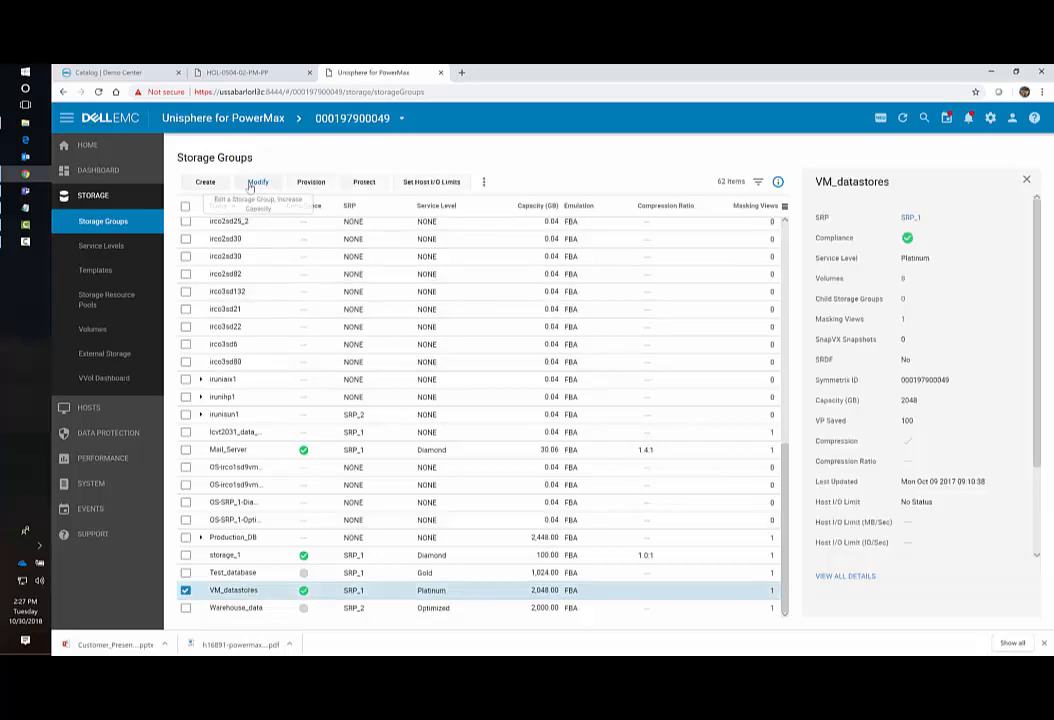
Raise VM_datastores' volume count from 8 to 9 in the Modify dialog.
click(251, 189)
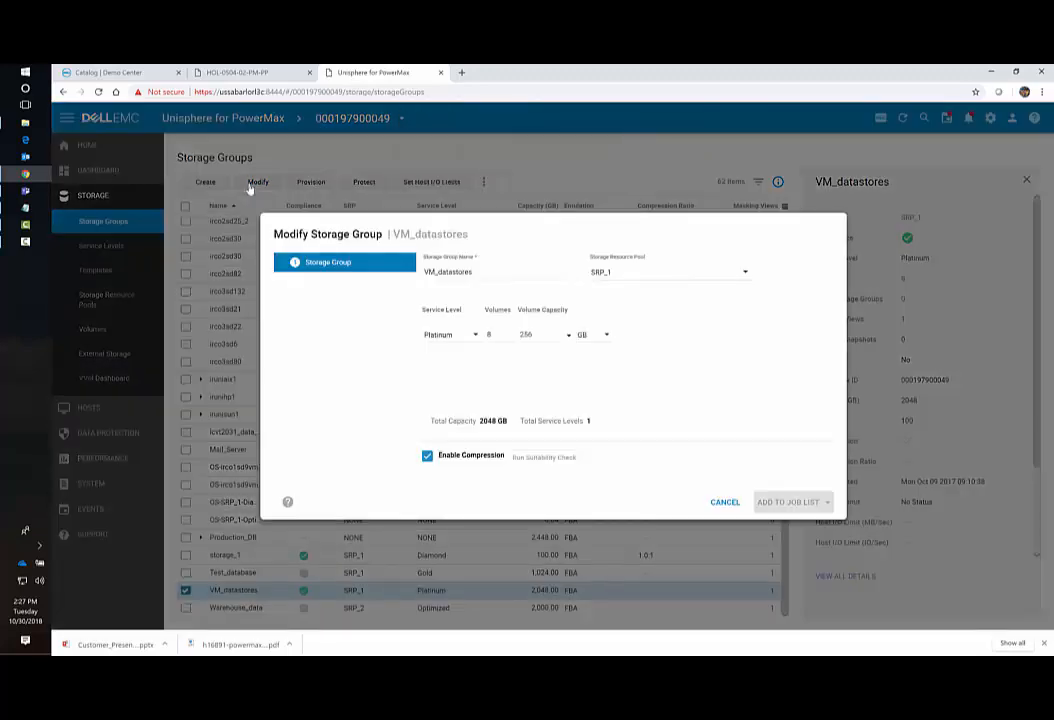
mouse_move(478, 327)
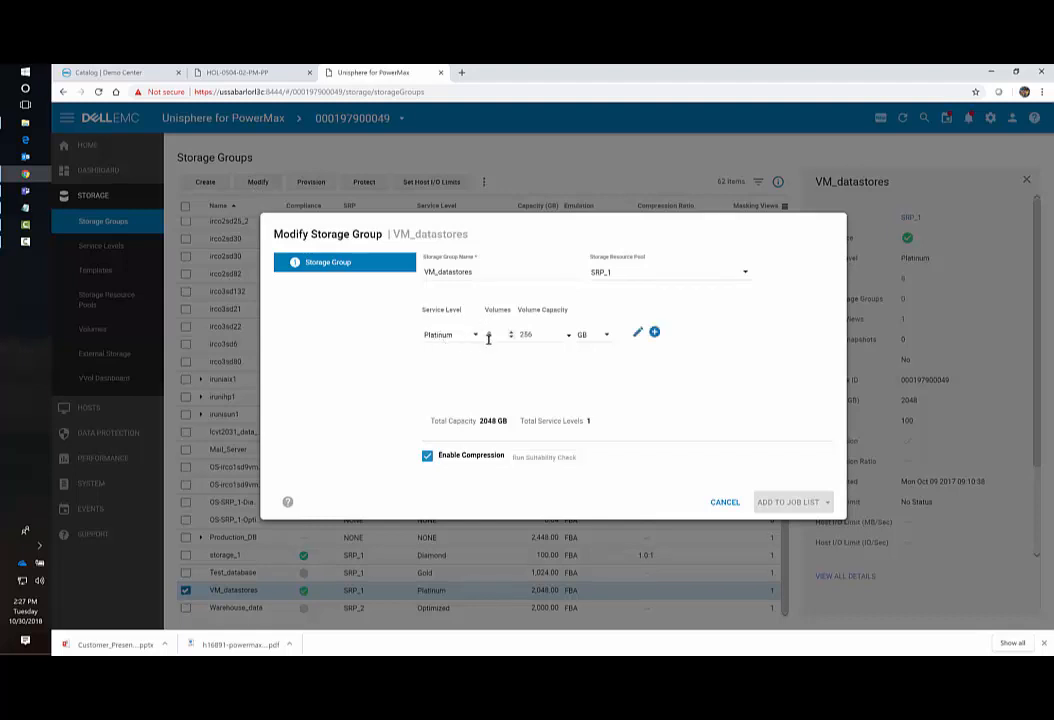
click(488, 336)
text(8)
click(511, 332)
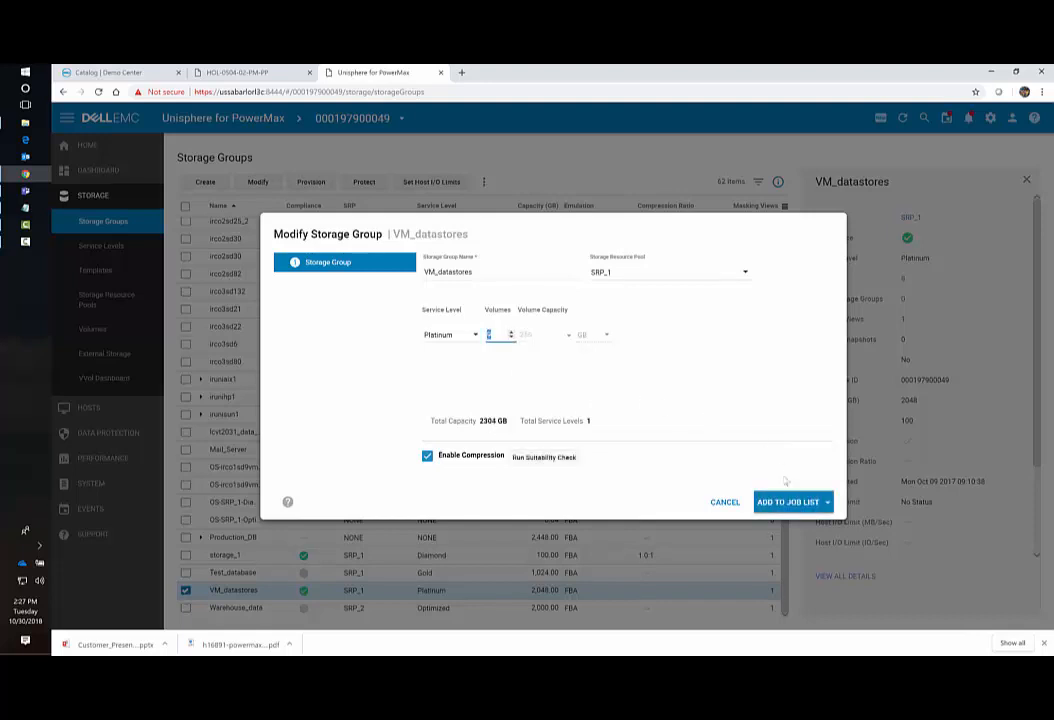
Run the expansion immediately, review its task log, and close the task window.
click(823, 502)
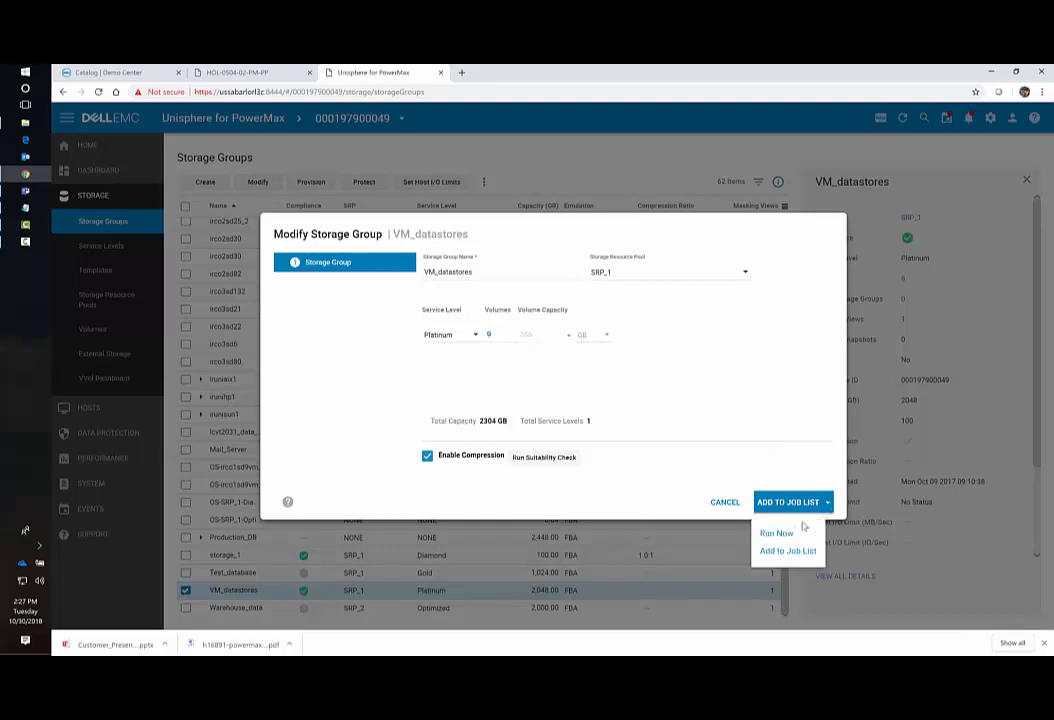
click(776, 533)
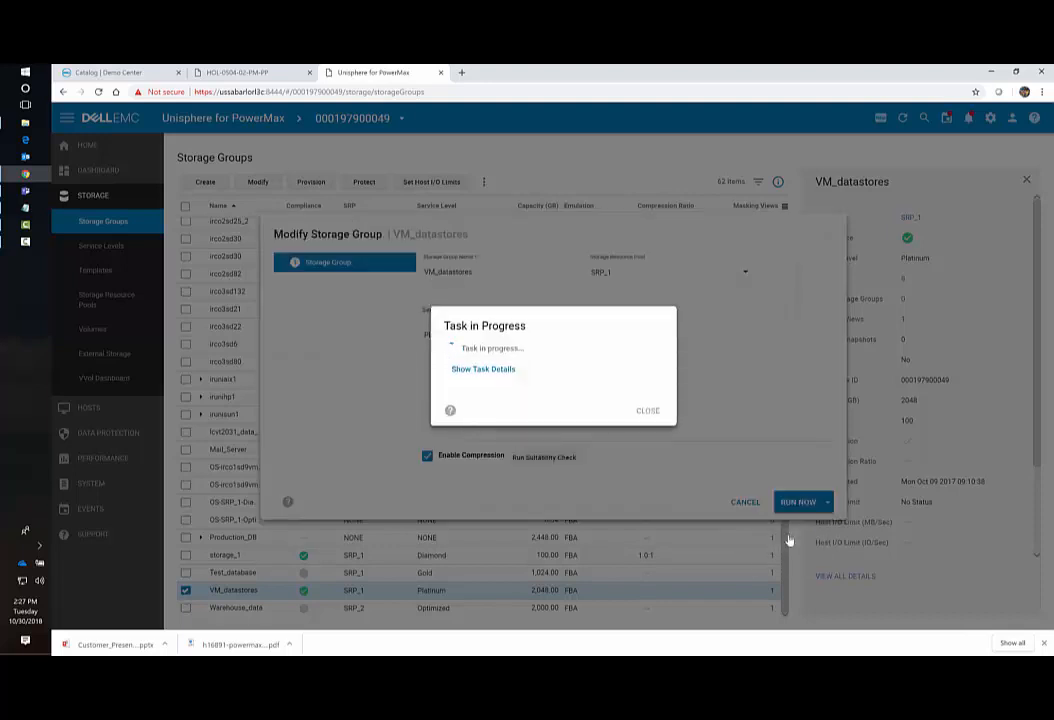
click(509, 376)
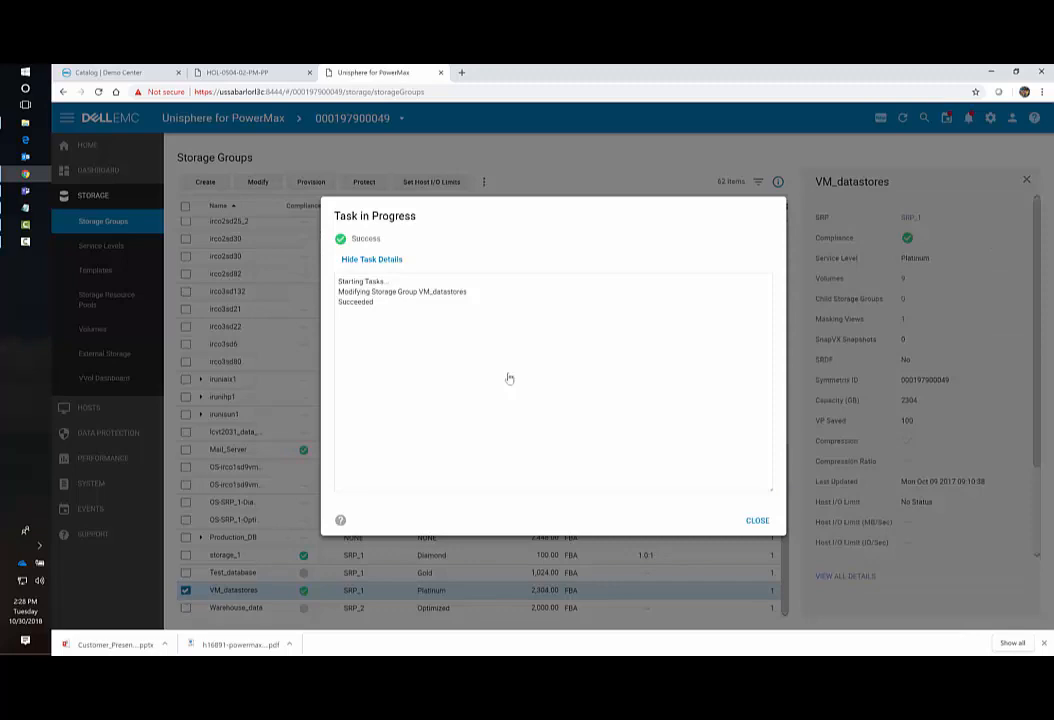
click(757, 520)
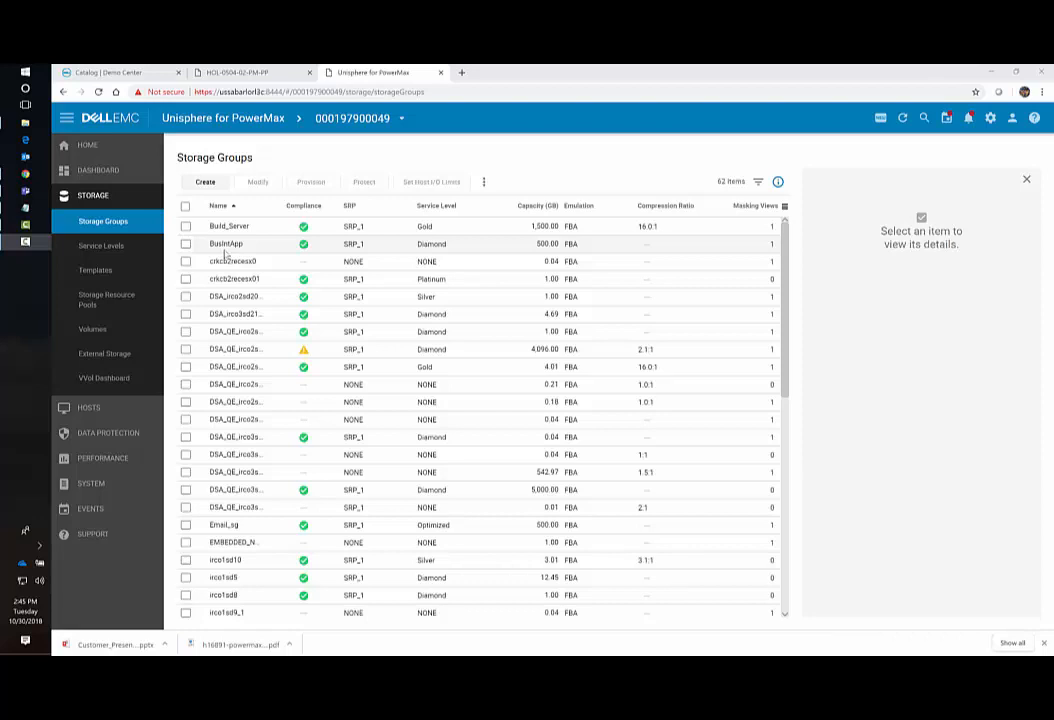
Select BusIntApp and choose Point In Time using SnapVX protection.
click(226, 245)
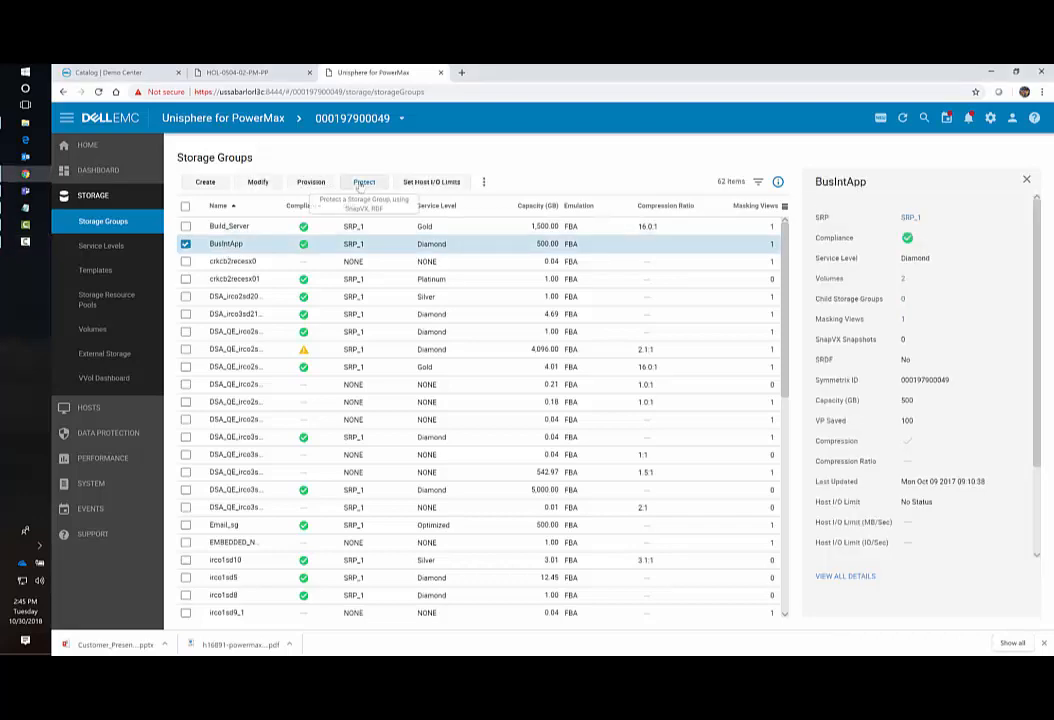
click(362, 183)
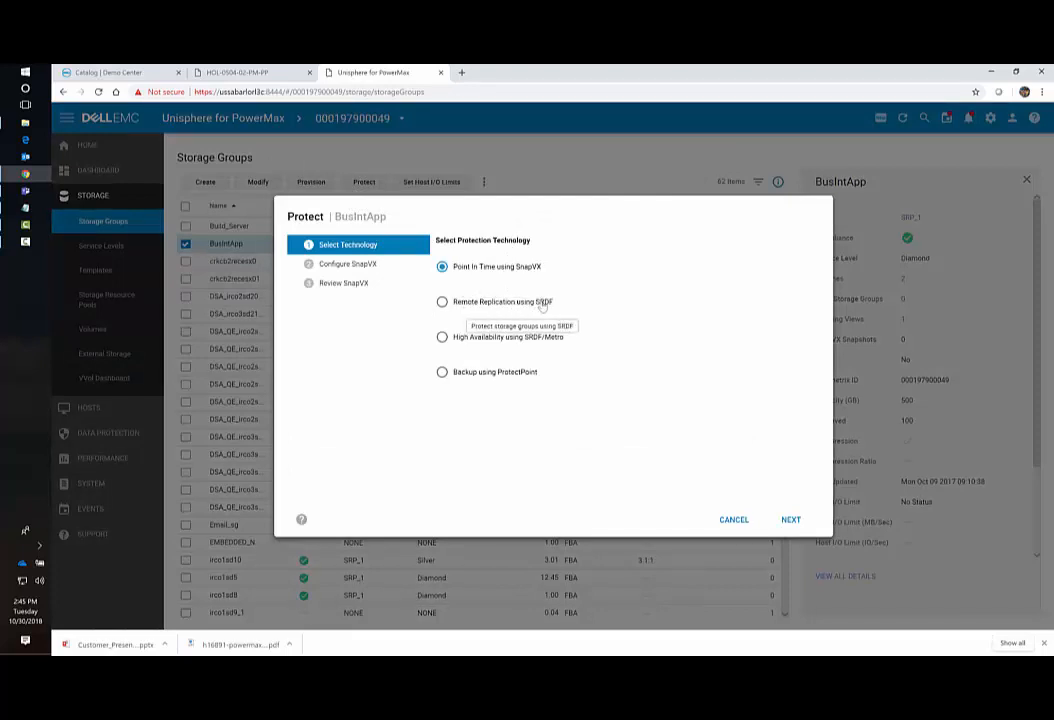
click(790, 518)
Name the snapshot before_upgrade and set its expiry type to None.
click(442, 276)
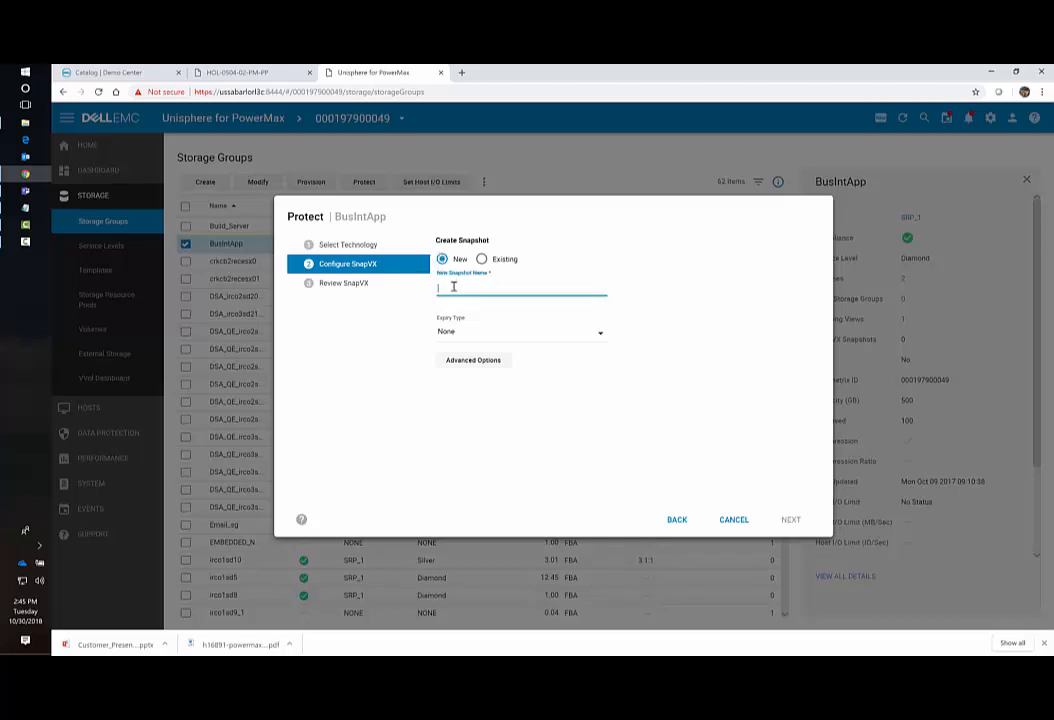
text(snfore)
text(_up)
text(grade)
click(473, 334)
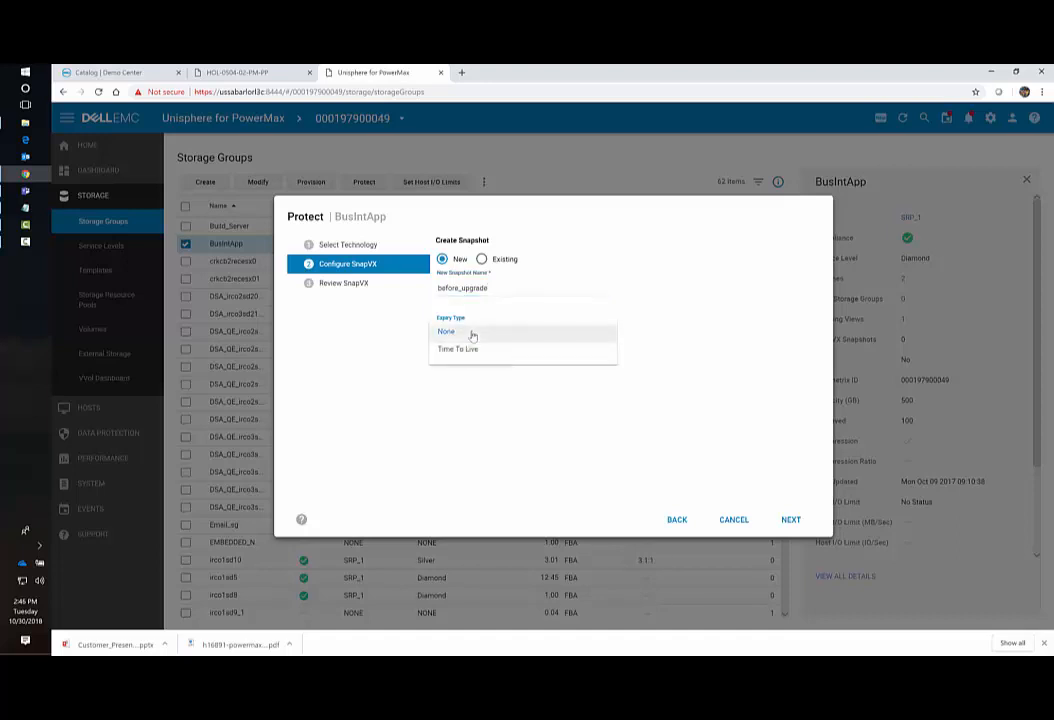
click(469, 351)
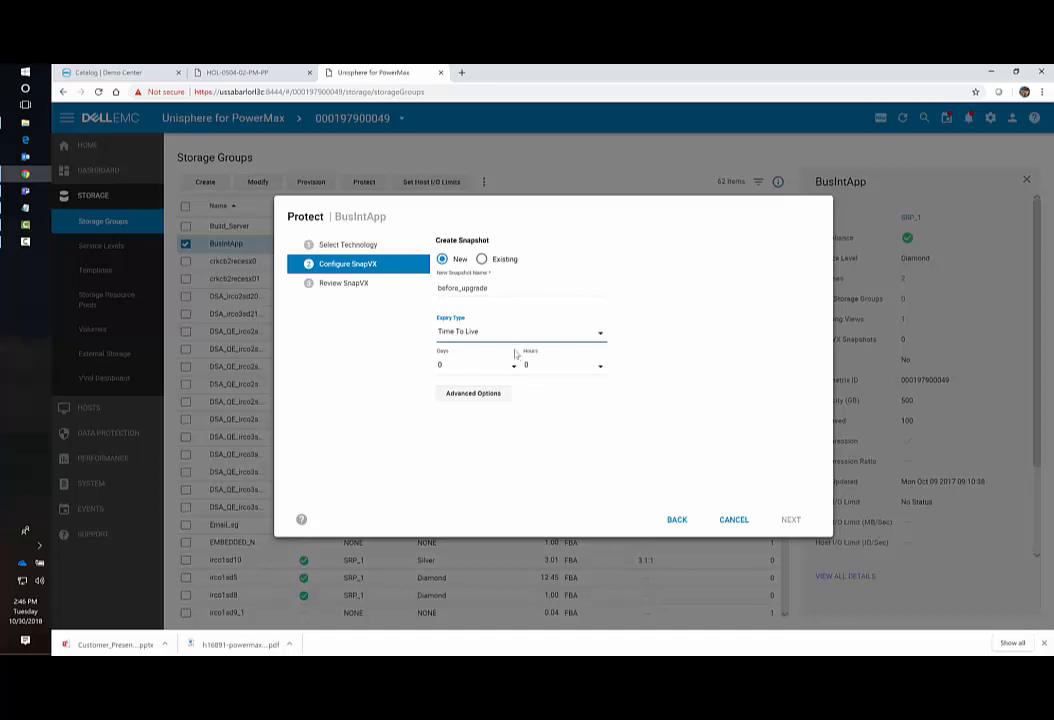
click(510, 336)
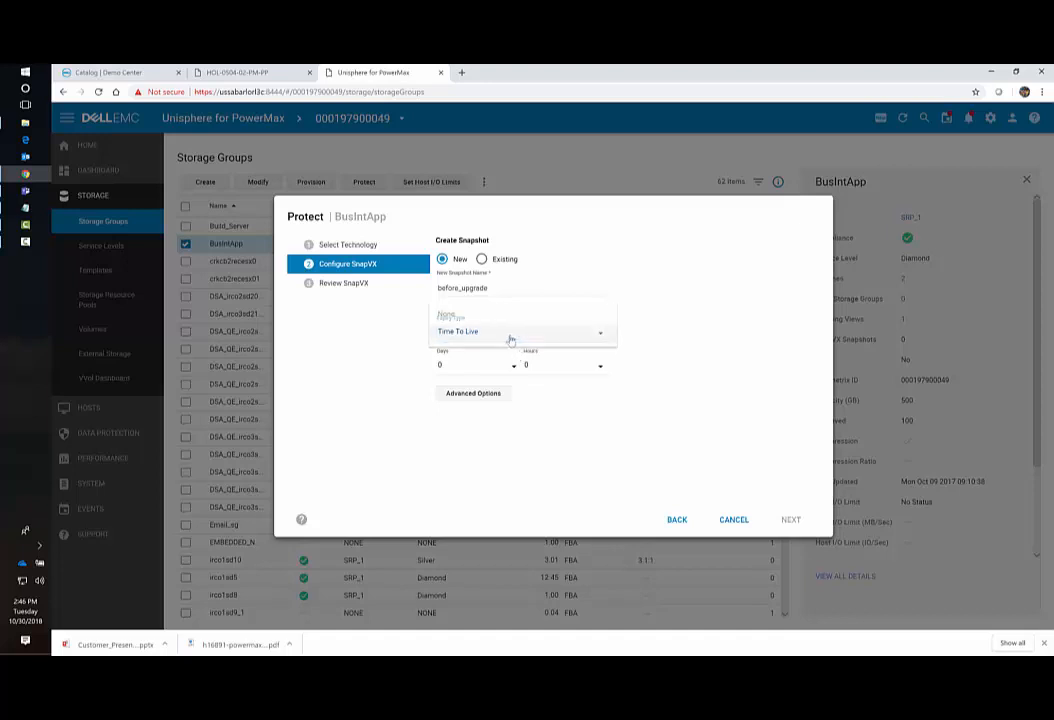
click(459, 316)
click(789, 521)
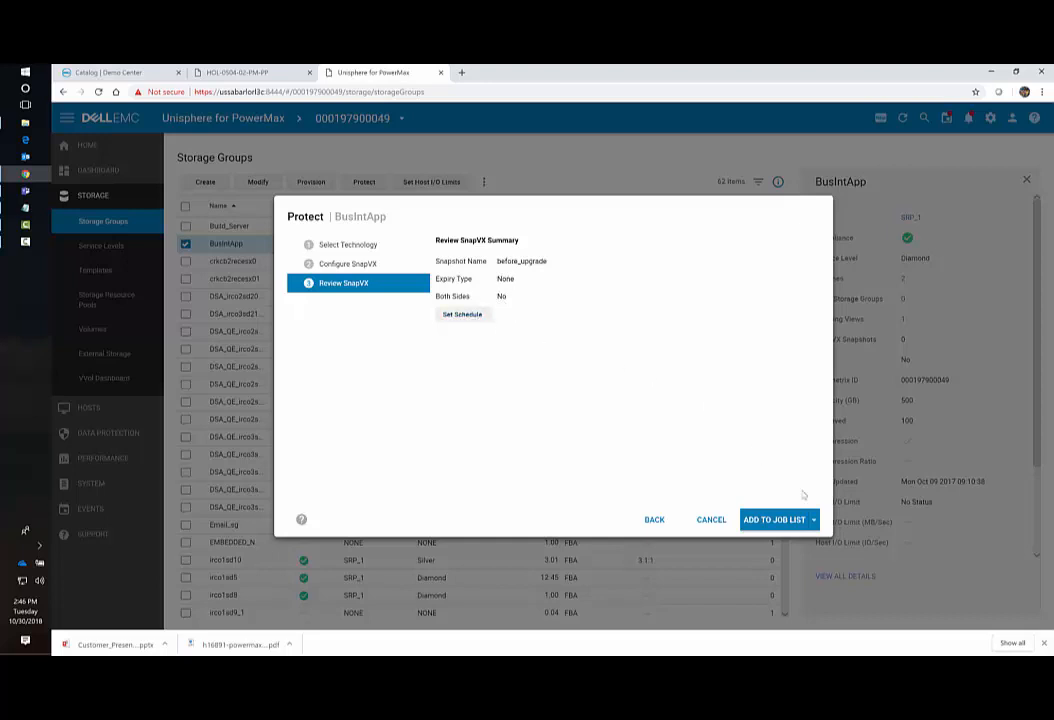
Run the before_upgrade snapshot job now and dismiss the Success notice.
click(812, 520)
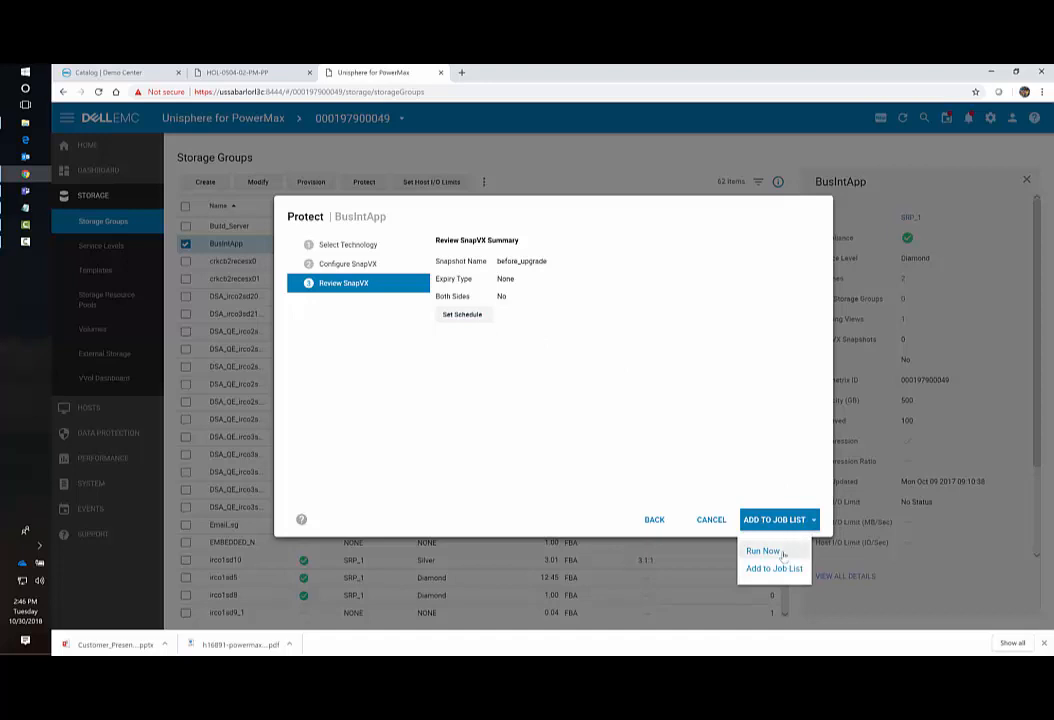
click(783, 552)
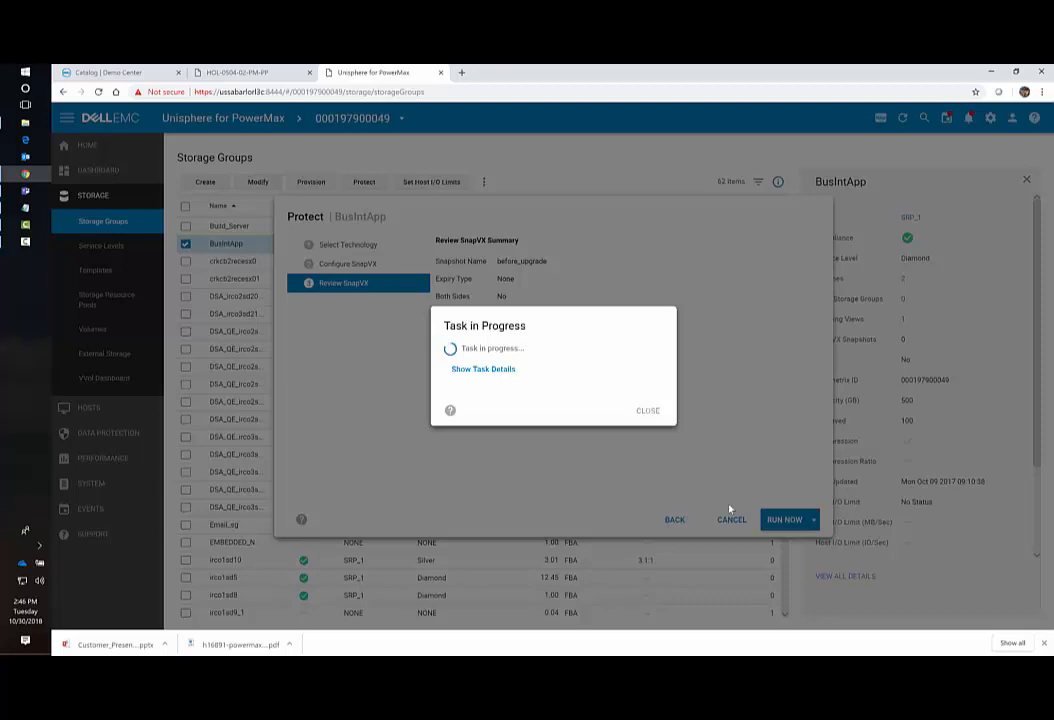
click(649, 412)
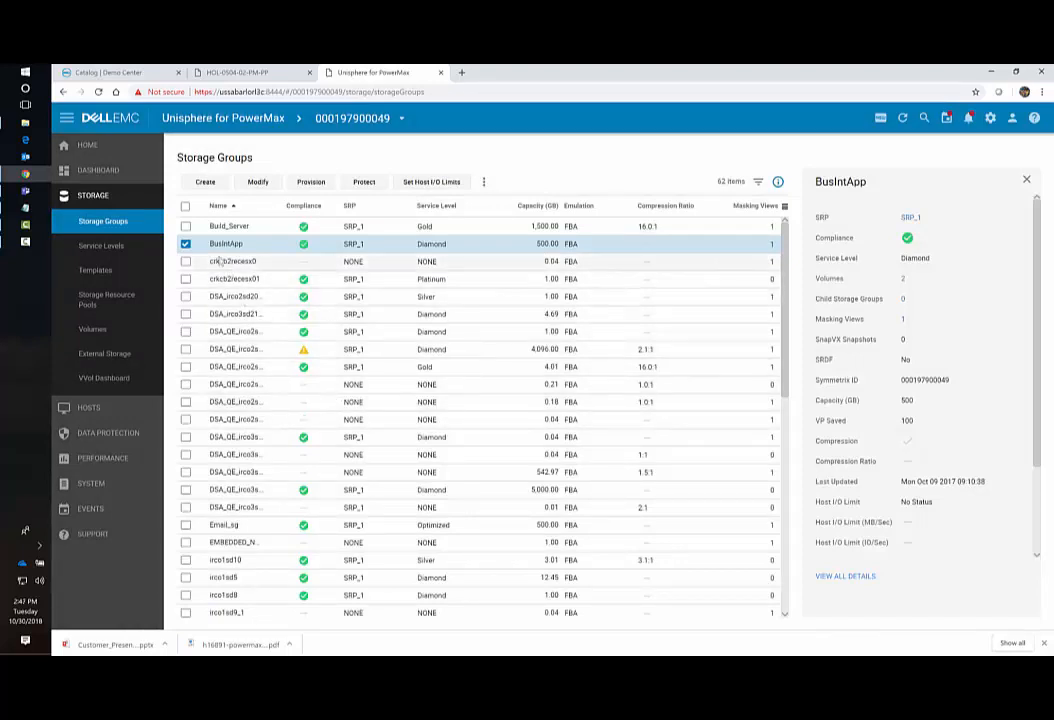
Select only Build_Server and launch its protection using Remote Replication with SRDF.
click(185, 227)
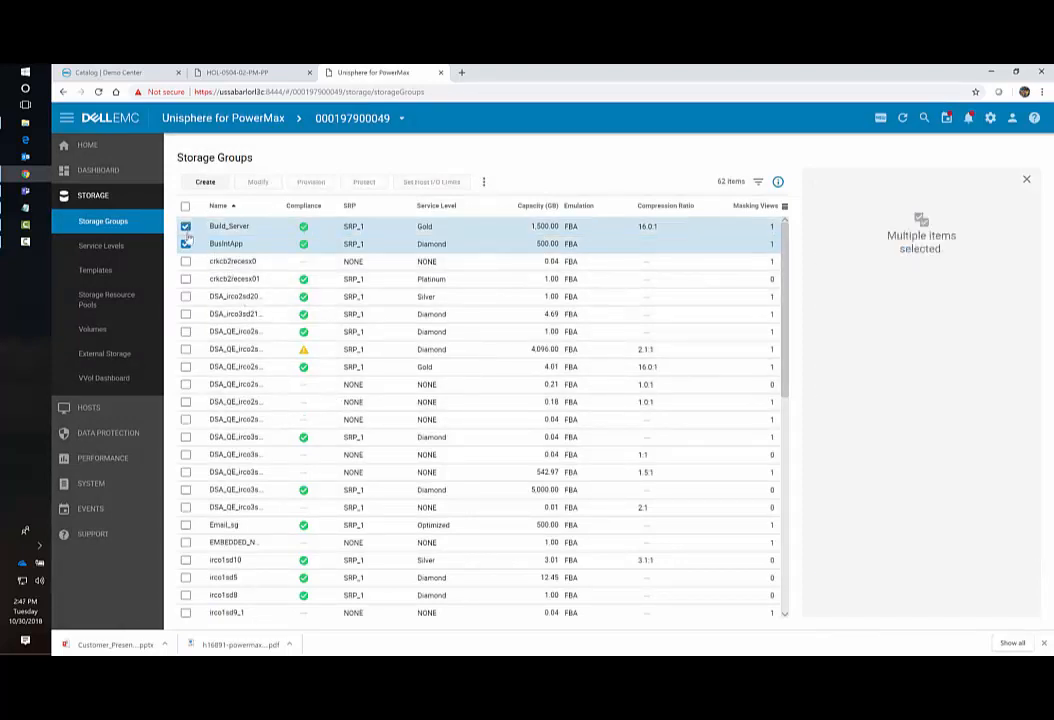
click(185, 244)
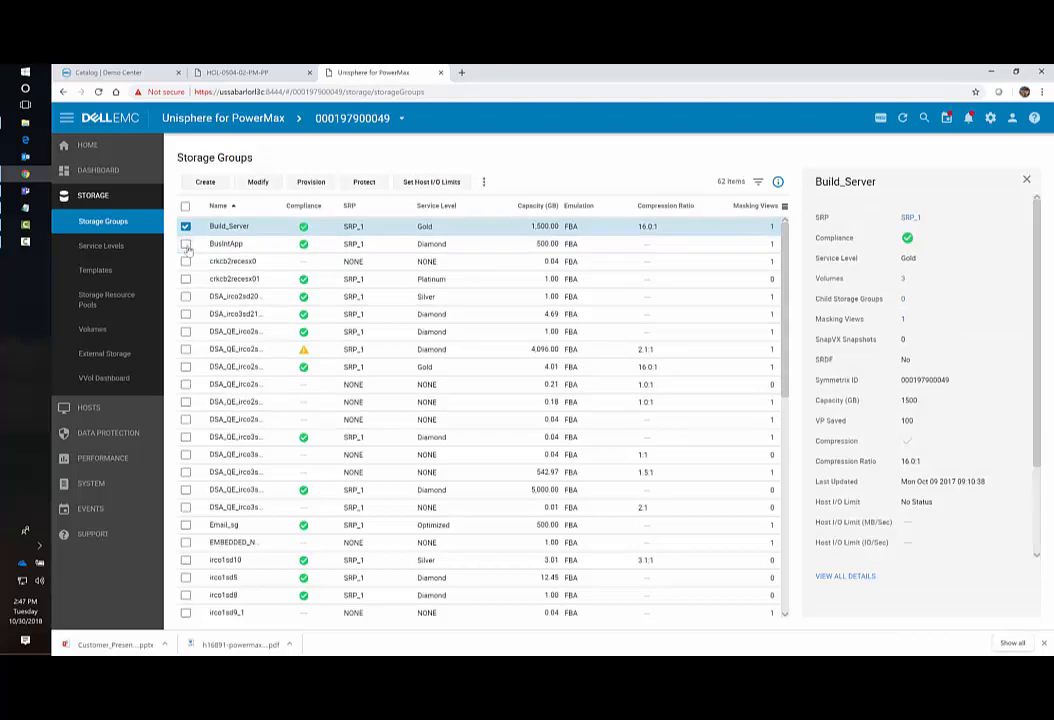
click(366, 185)
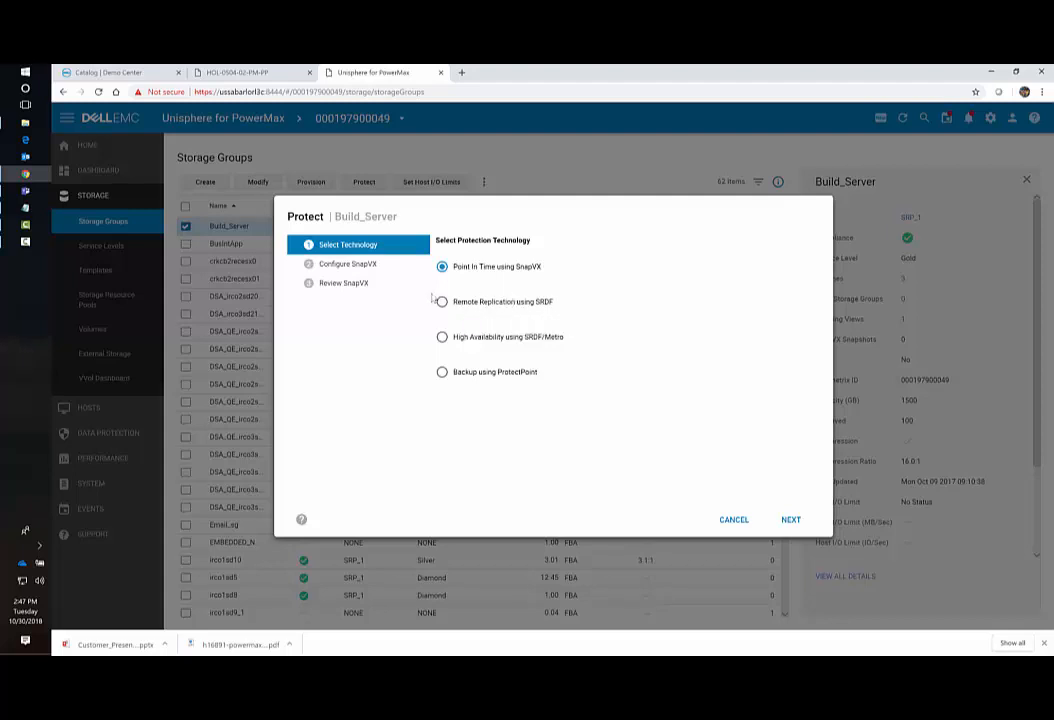
click(442, 301)
click(791, 520)
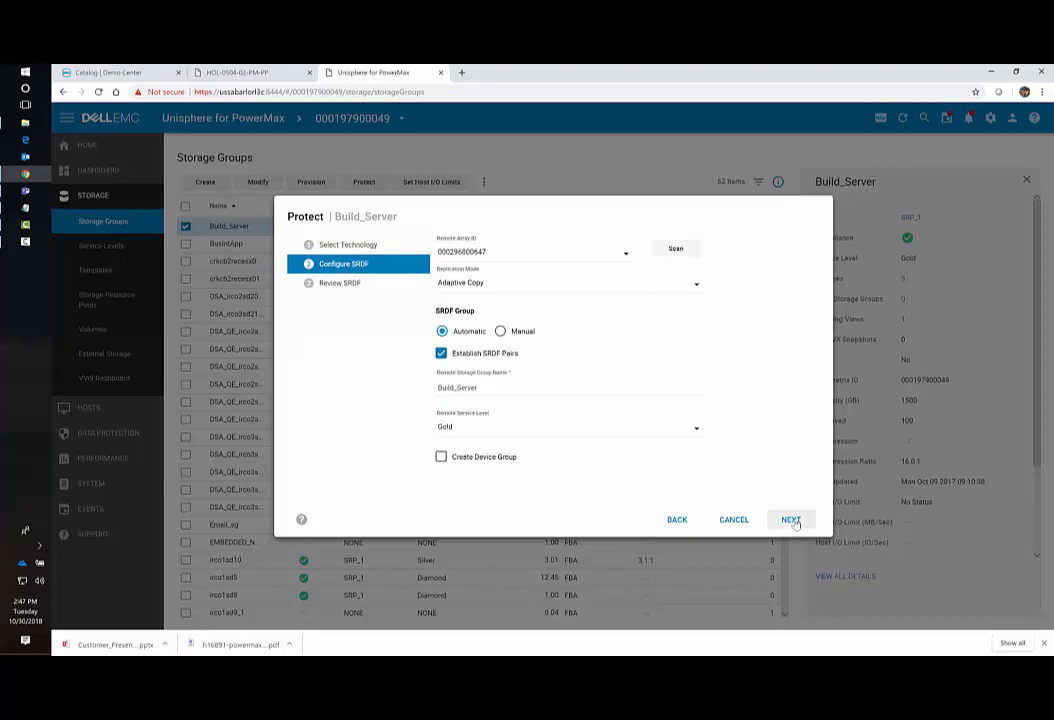
click(627, 258)
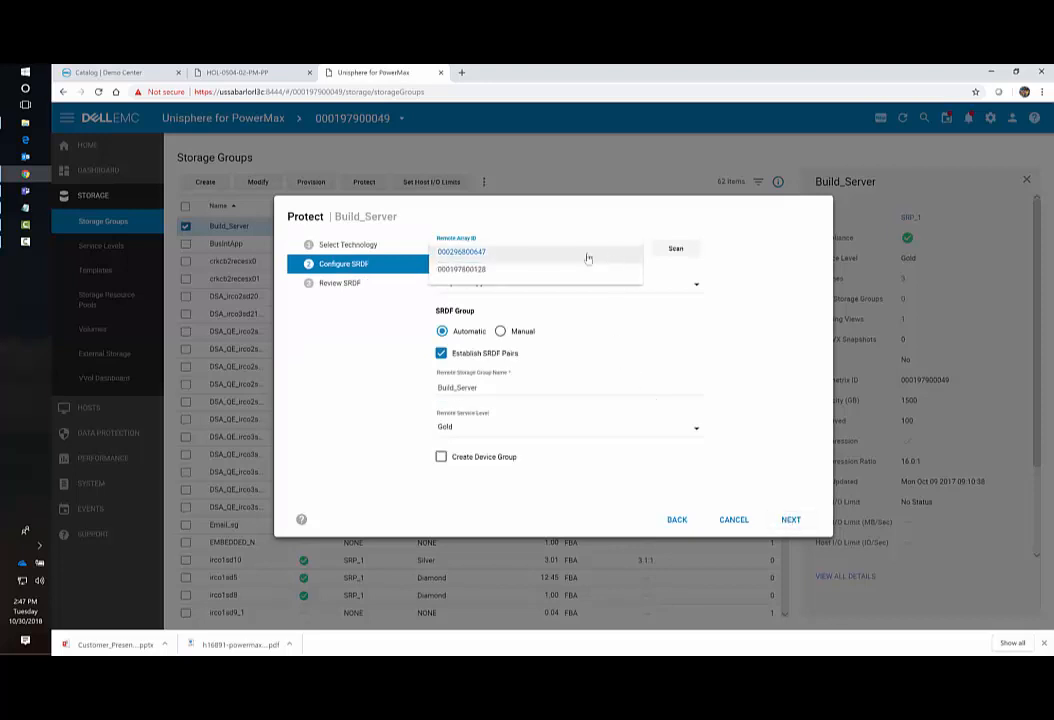
click(483, 253)
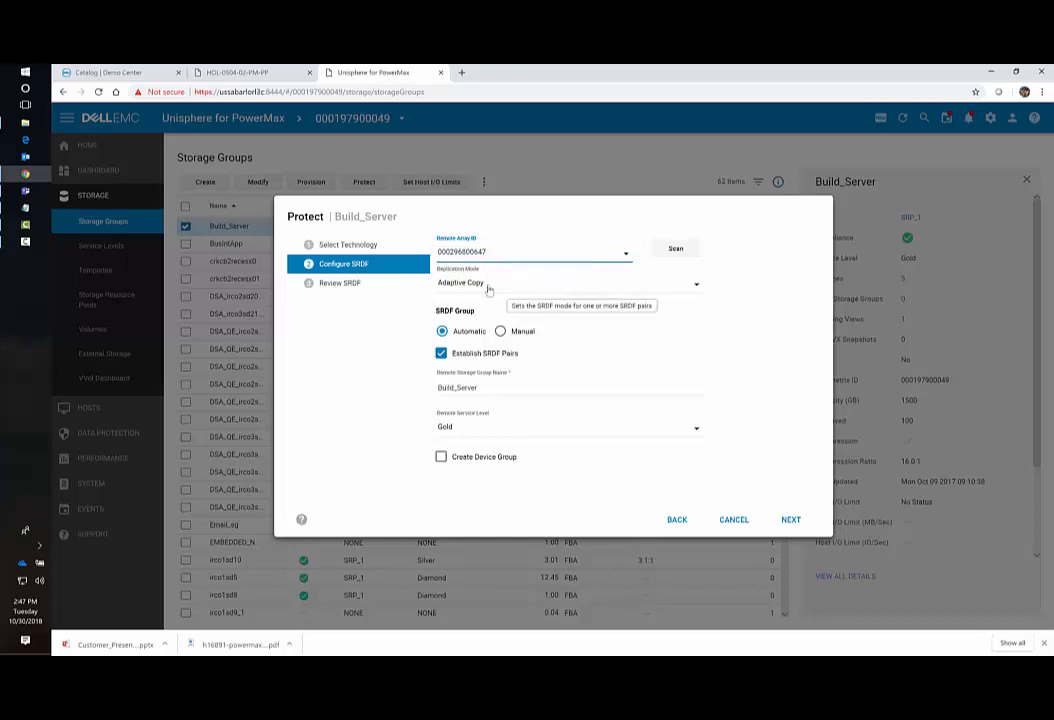
click(488, 284)
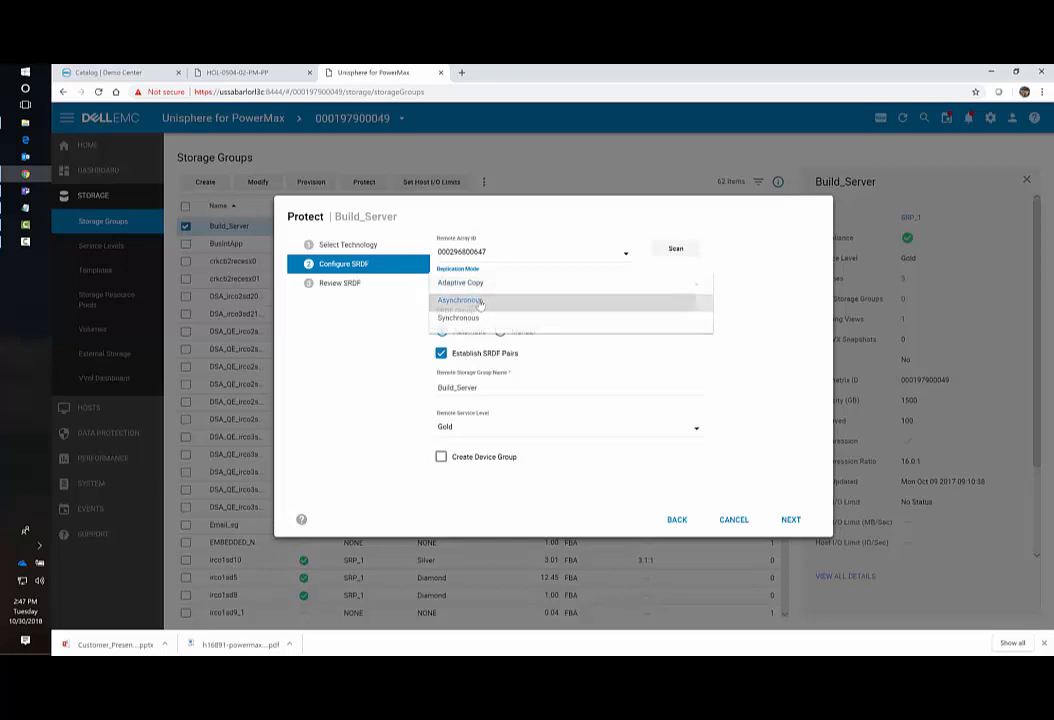
click(480, 302)
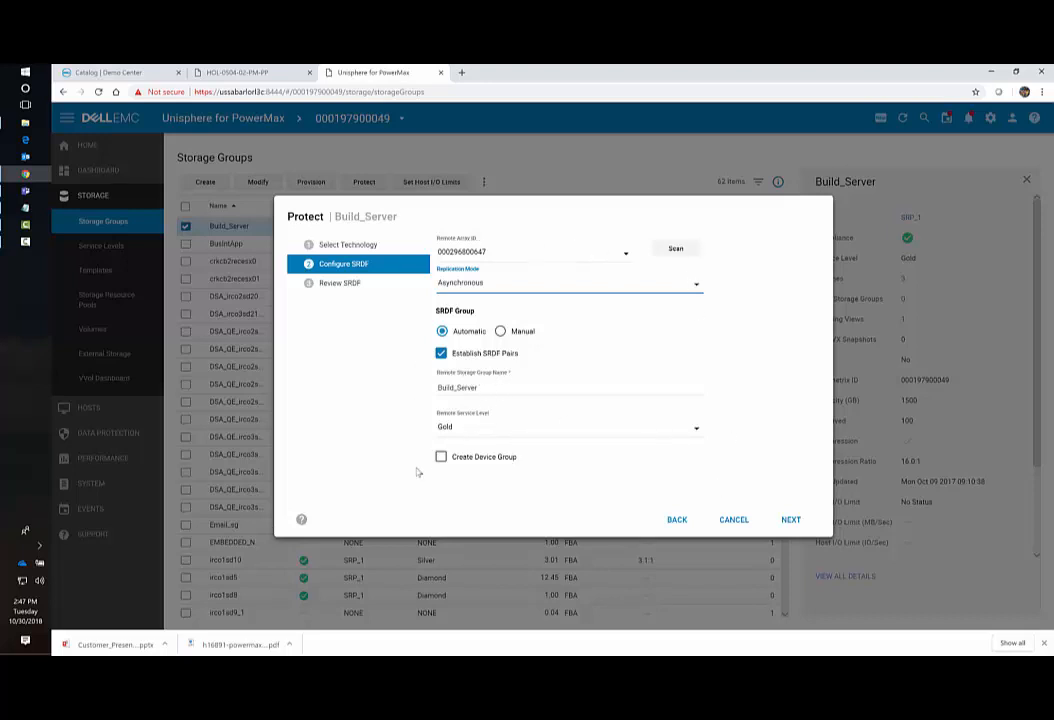
click(791, 520)
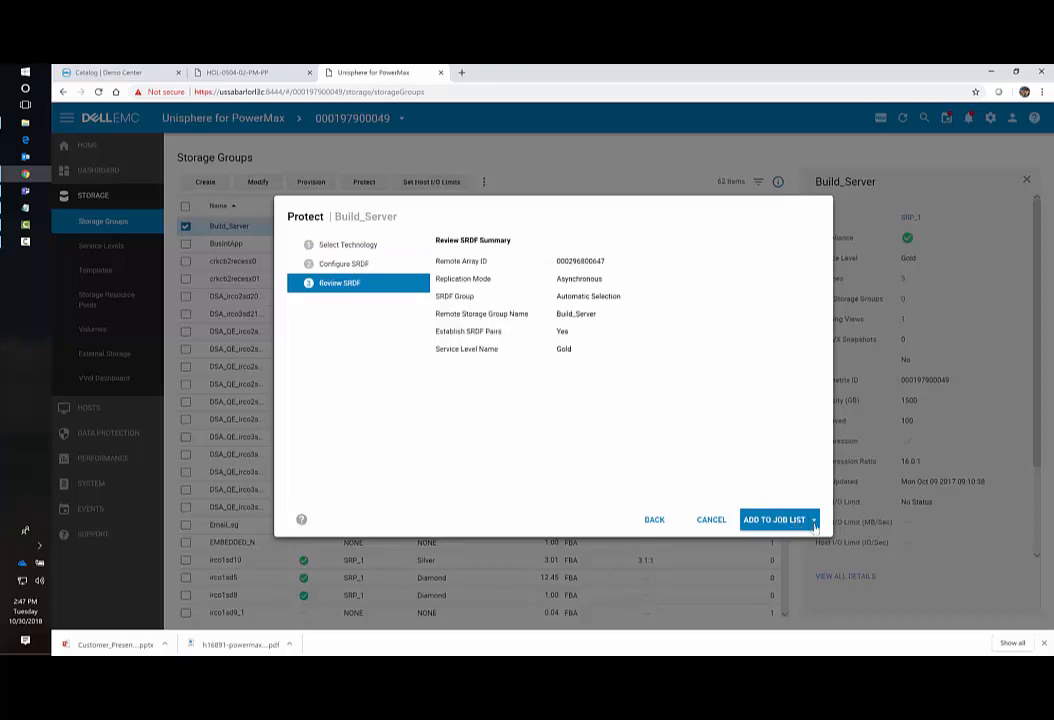
Run Build_Server's SRDF protection job now instead of adding it to the job list, then close the success notice.
click(795, 522)
click(764, 551)
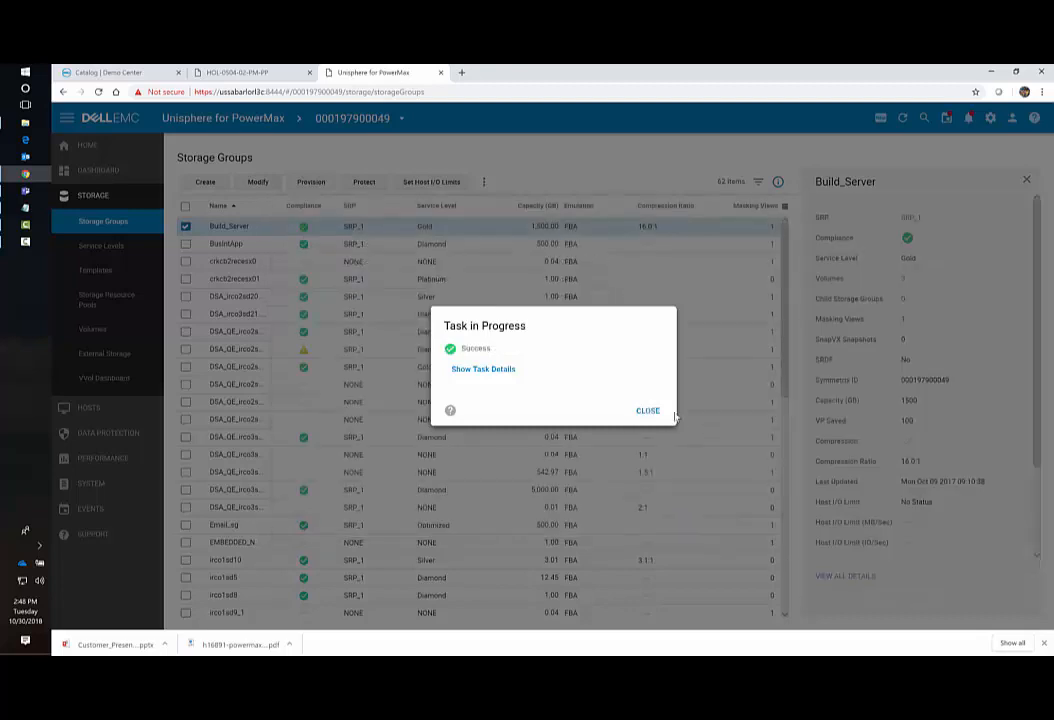
click(650, 410)
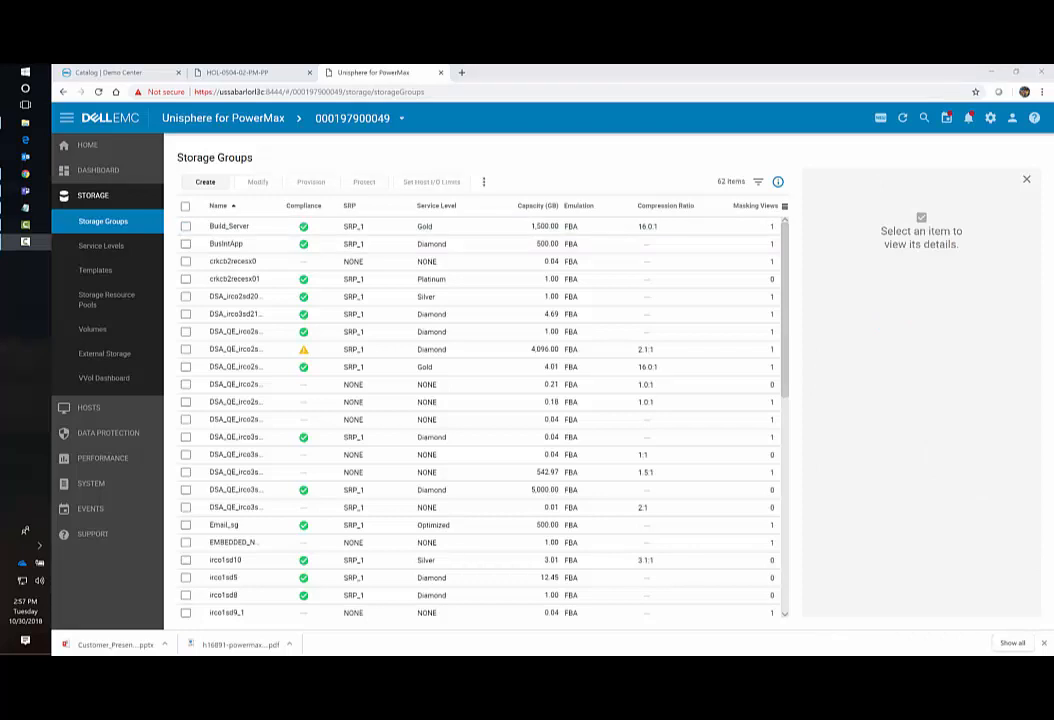
From the dashboard's SG Compliance breakdown, list the one storage group rated Marginal.
click(110, 178)
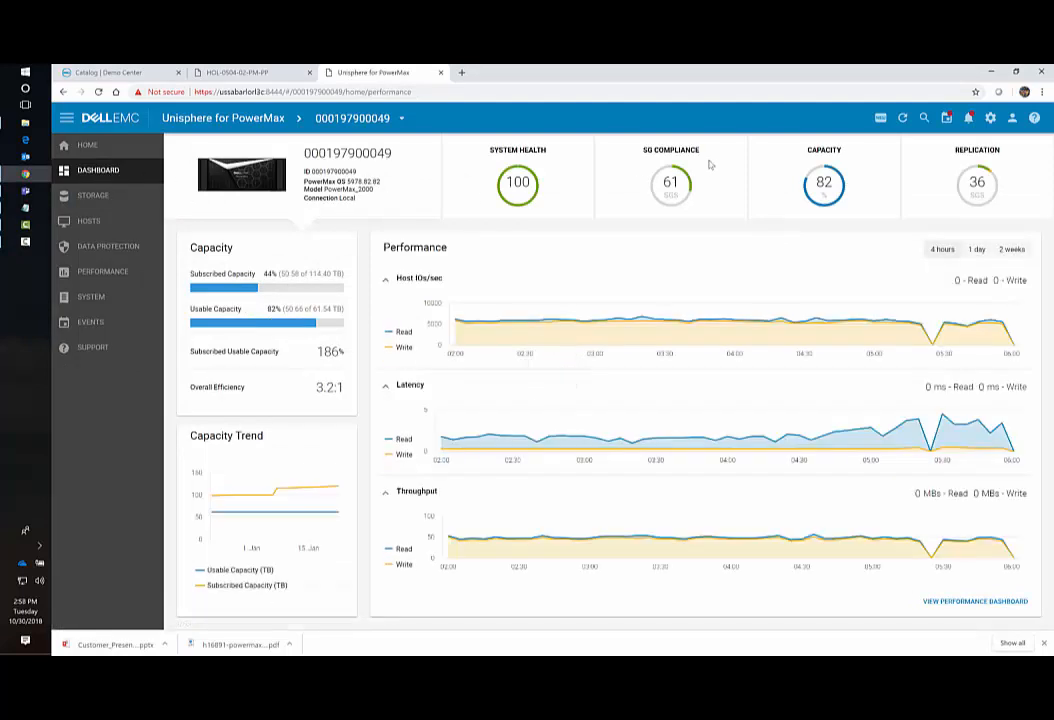
click(636, 167)
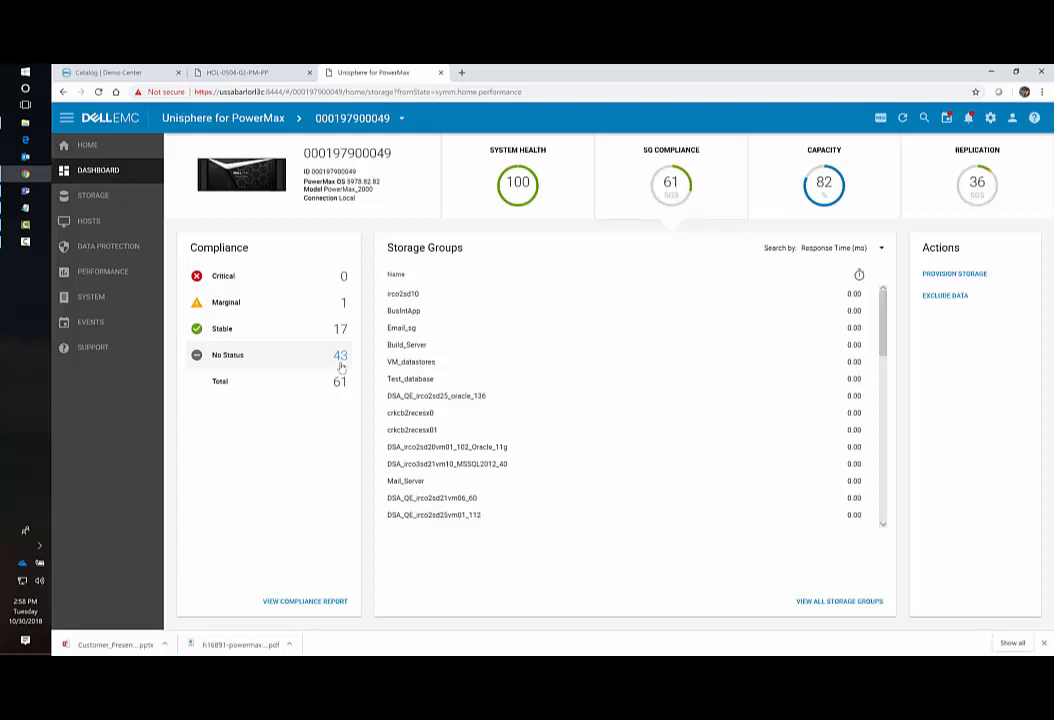
click(342, 304)
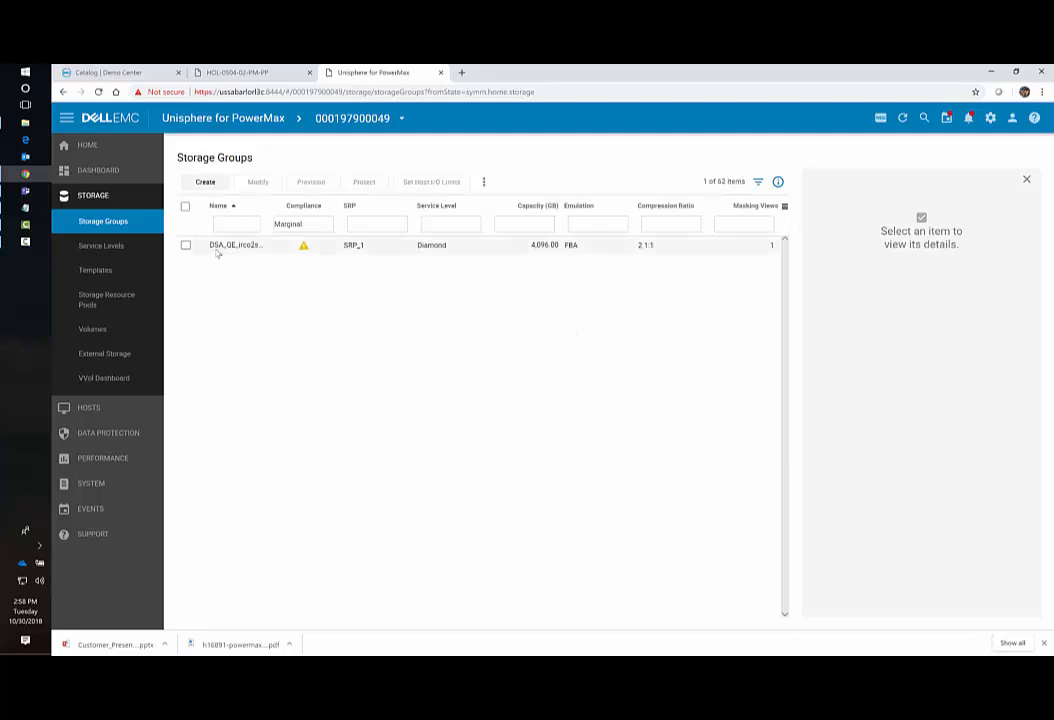
Show the Compliance charts for storage group DSA_QE_irco2sd25_oracle_136.
click(185, 245)
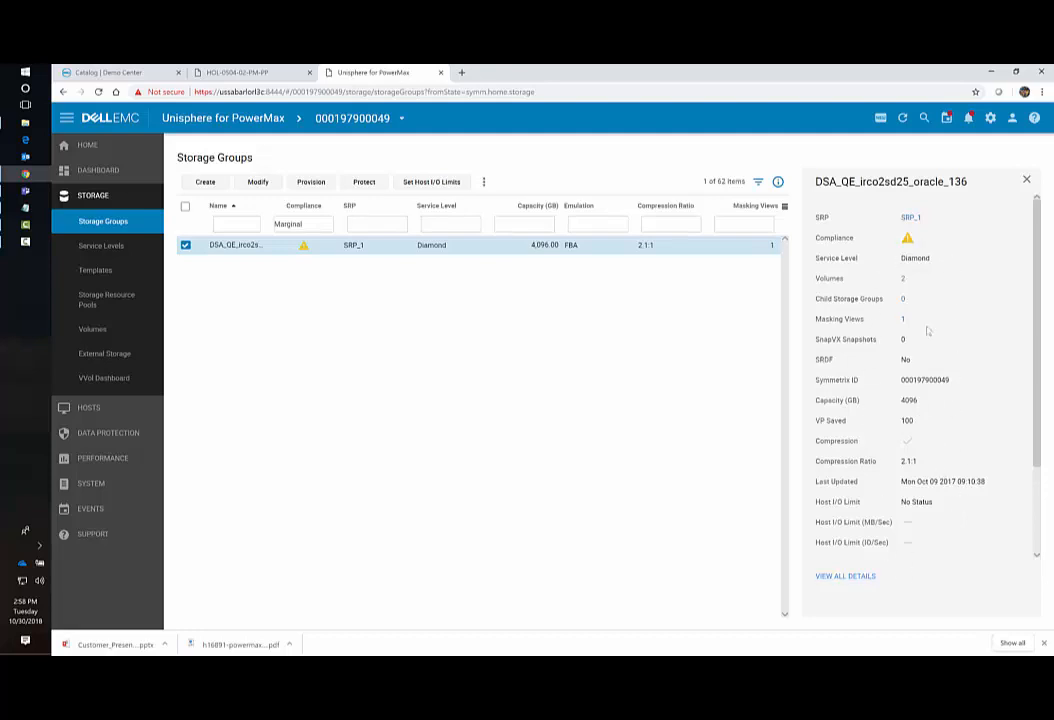
click(907, 240)
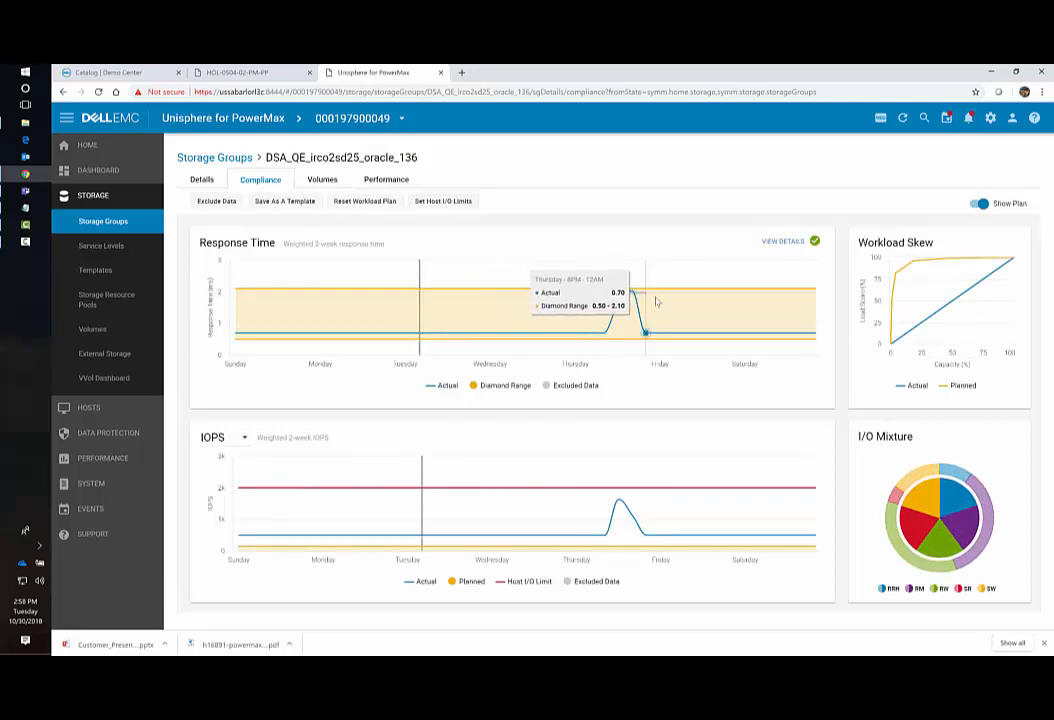
drag(583, 335, 674, 344)
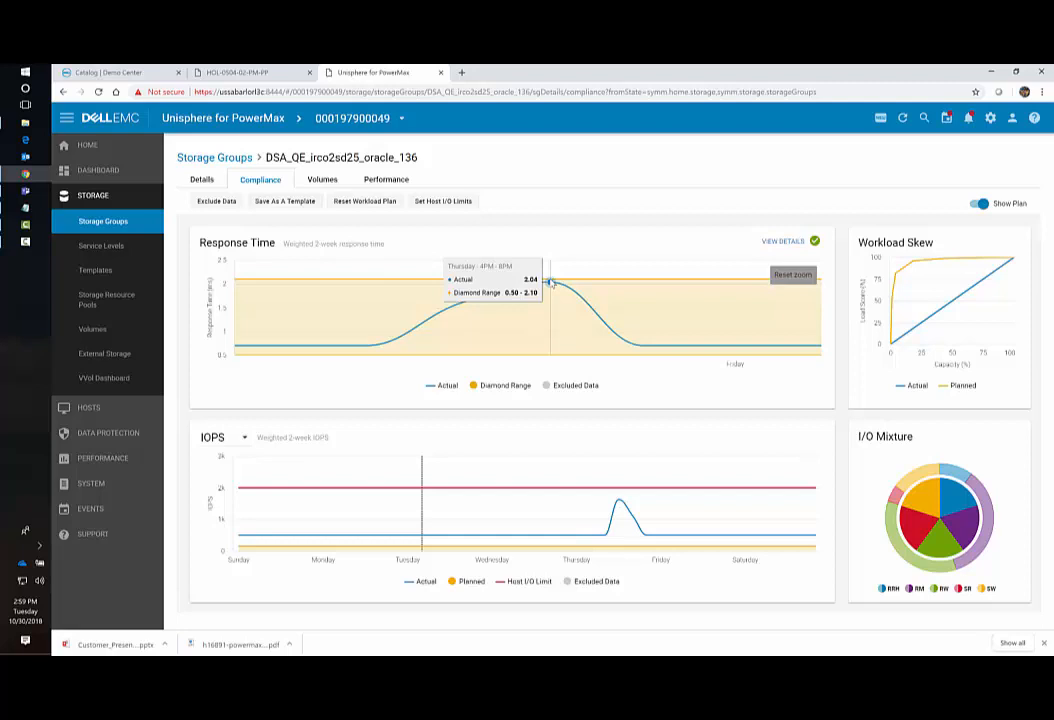
click(789, 275)
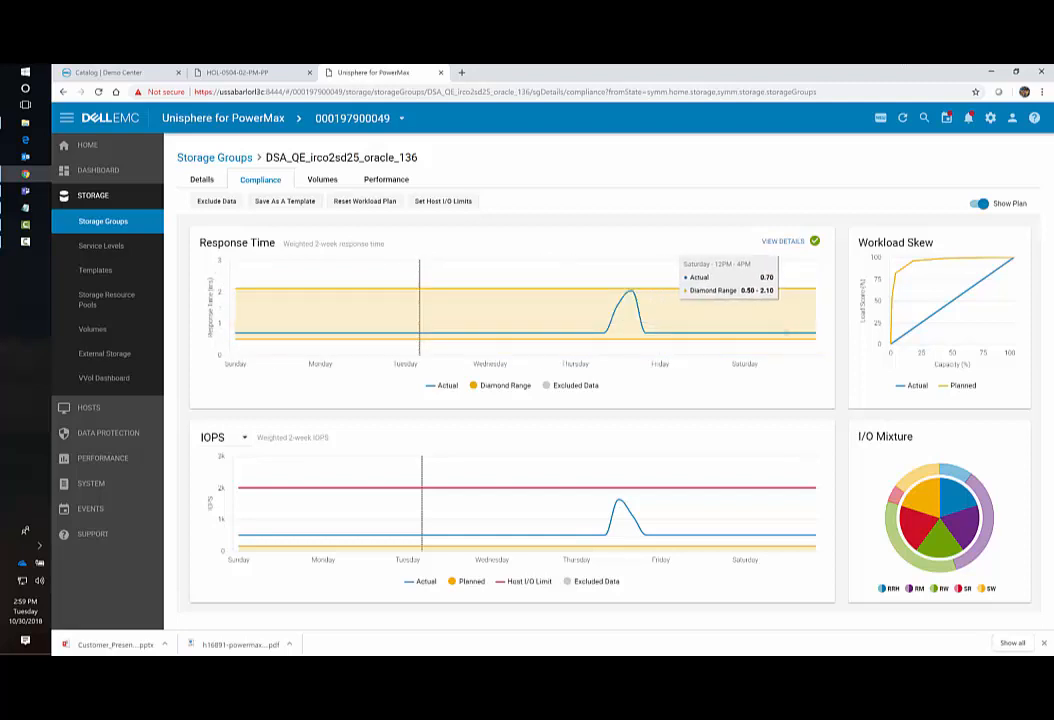